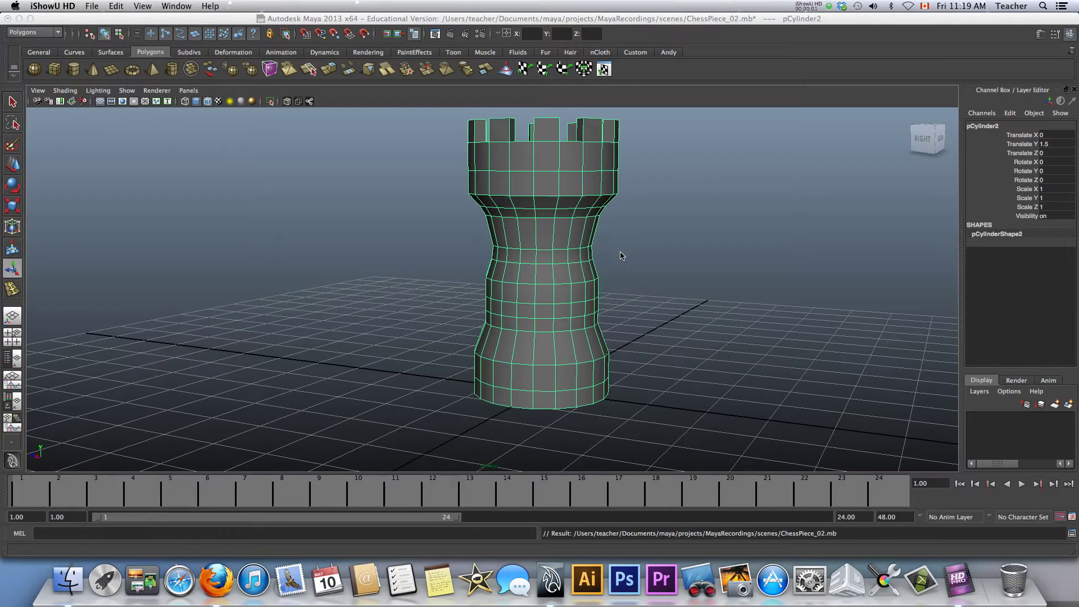
click(521, 244)
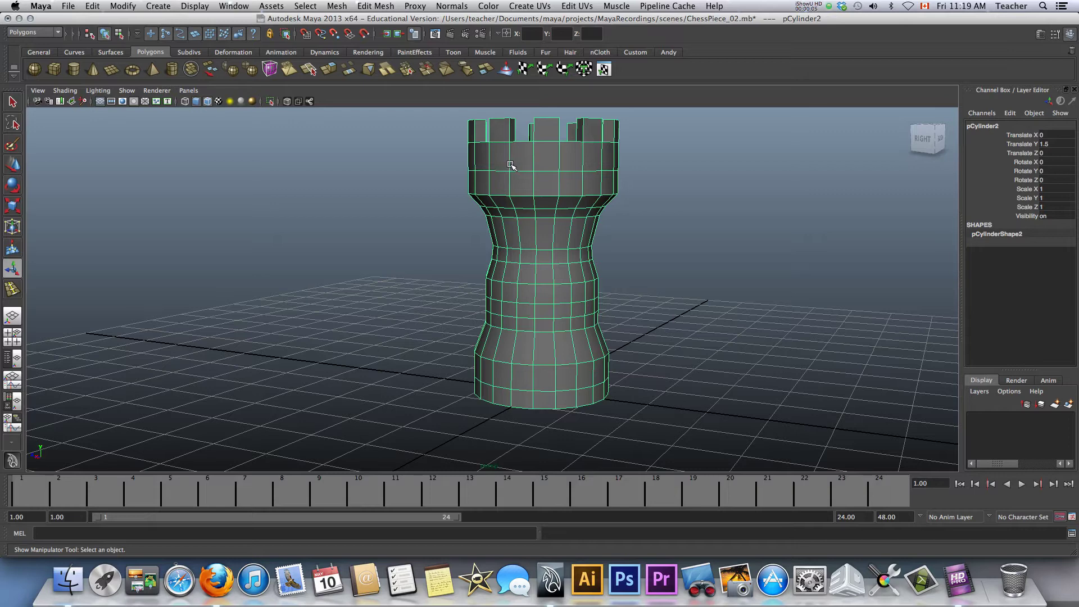
key(w)
alt+drag(489, 287, 461, 295)
scroll(551, 297, up, 5)
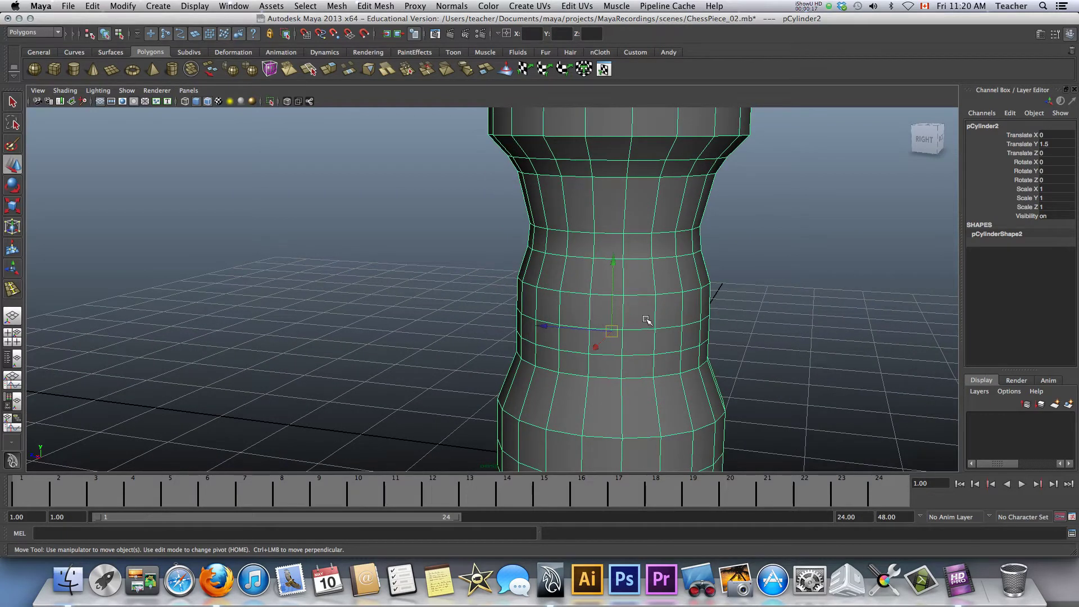
middle_drag(650, 314, 616, 310)
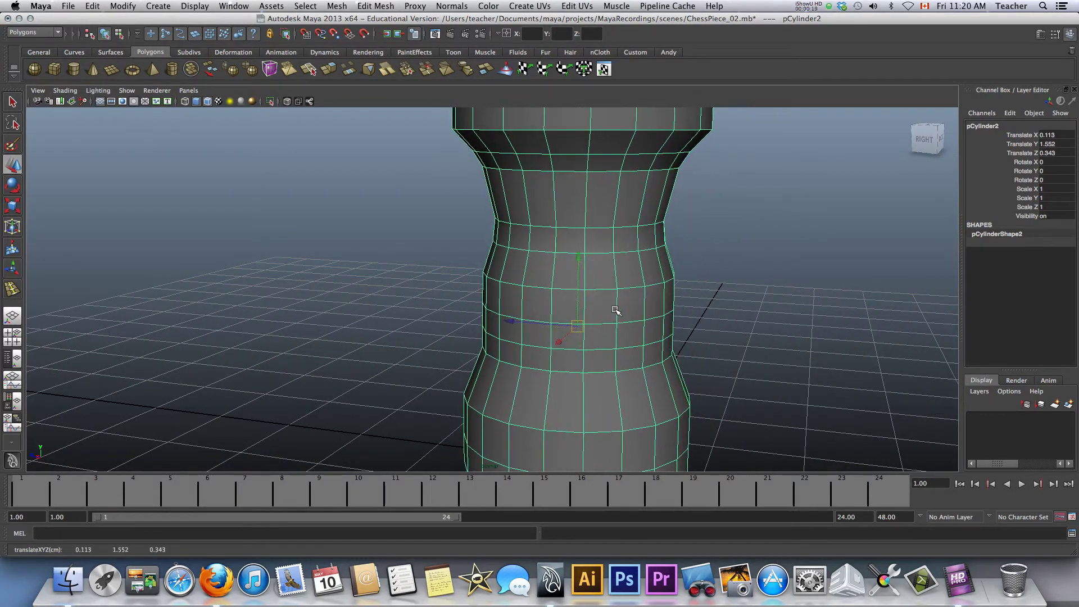
key(super+s)
key(super+z)
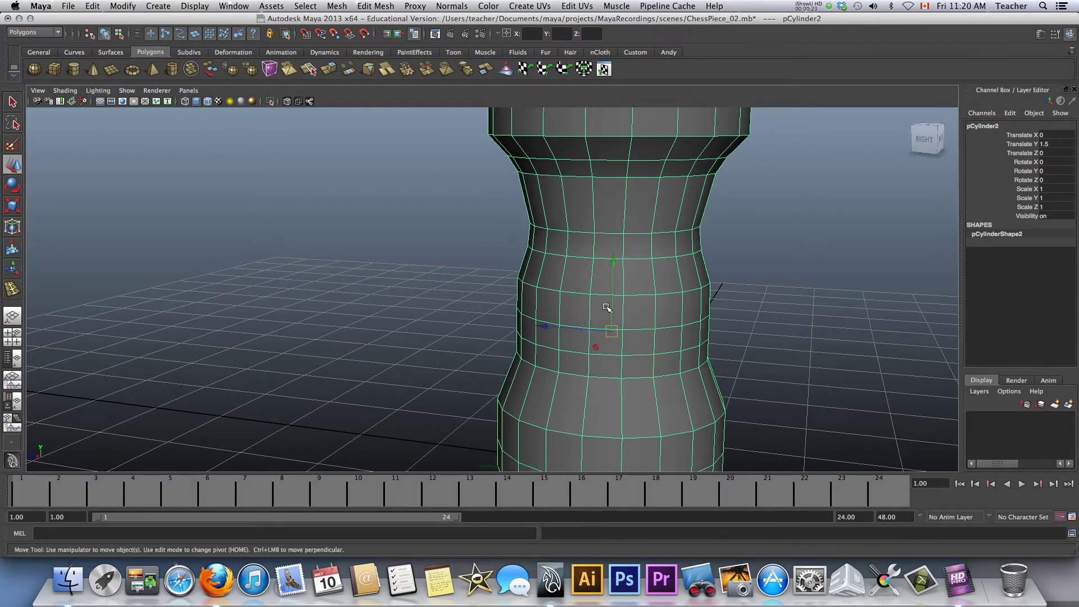
Switch the rook to face selection and select one face in the upper row of its middle band
right_click(605, 308)
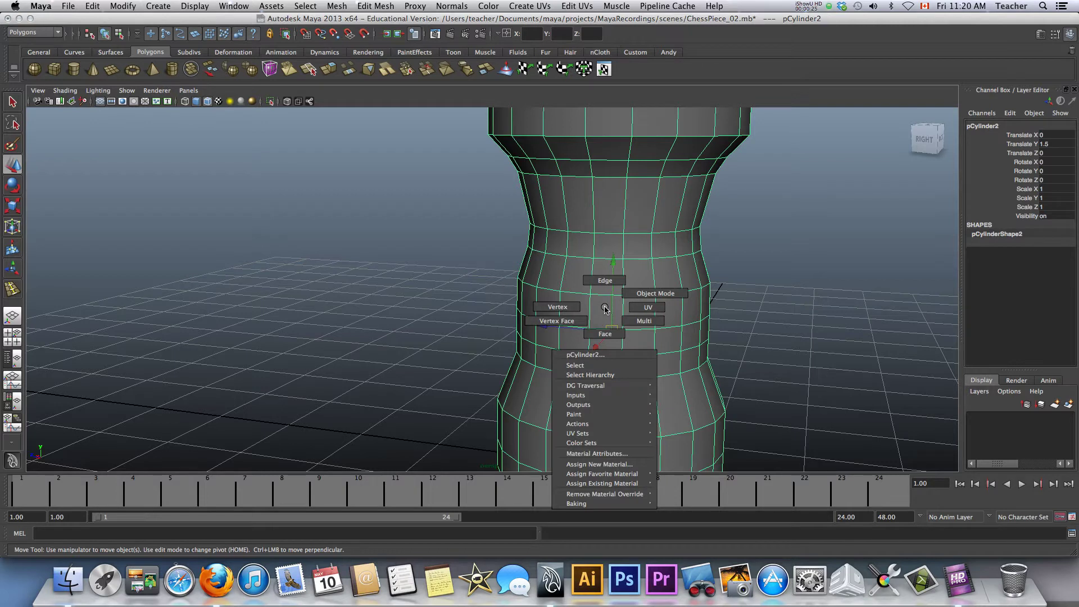
click(605, 334)
click(605, 318)
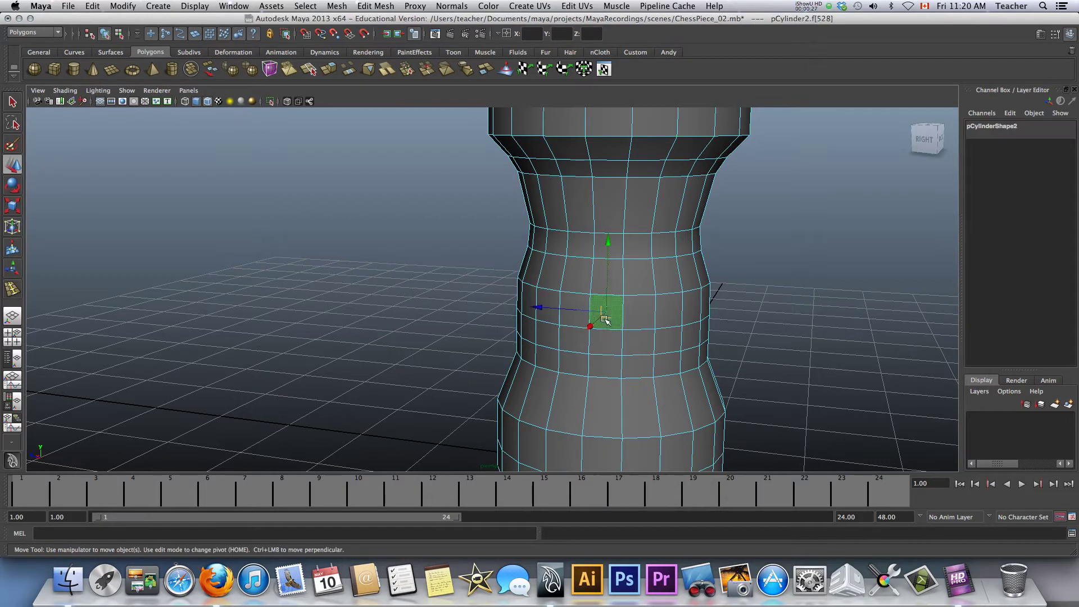
Add the next three alternating faces of the same row to the selection, continuing around to the back of the rook
scroll(607, 263, down, 5)
alt+drag(426, 187, 409, 219)
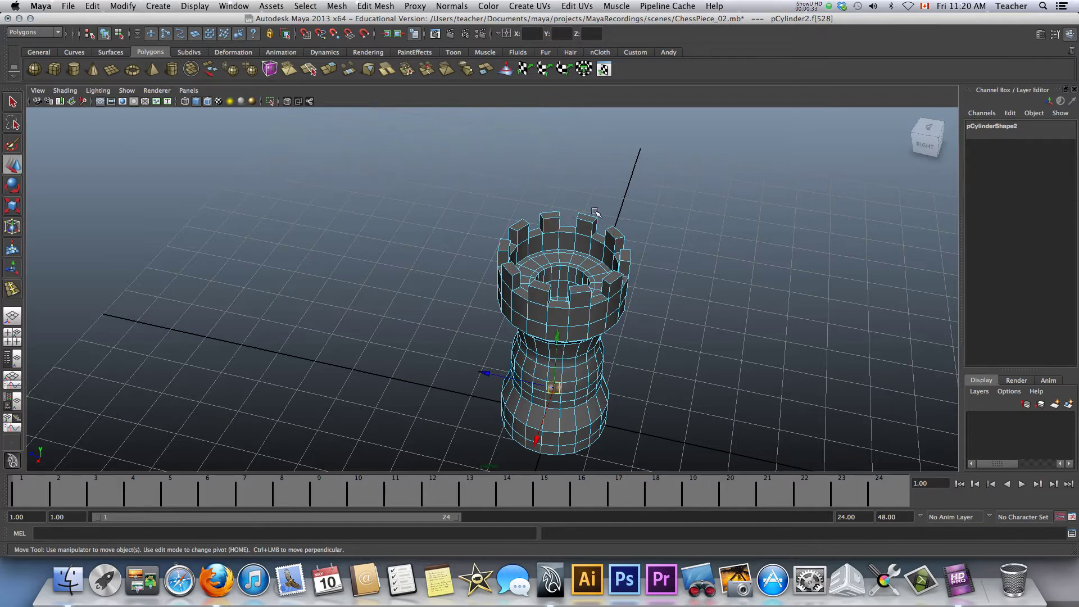
alt+drag(579, 351, 613, 309)
scroll(555, 292, up, 6)
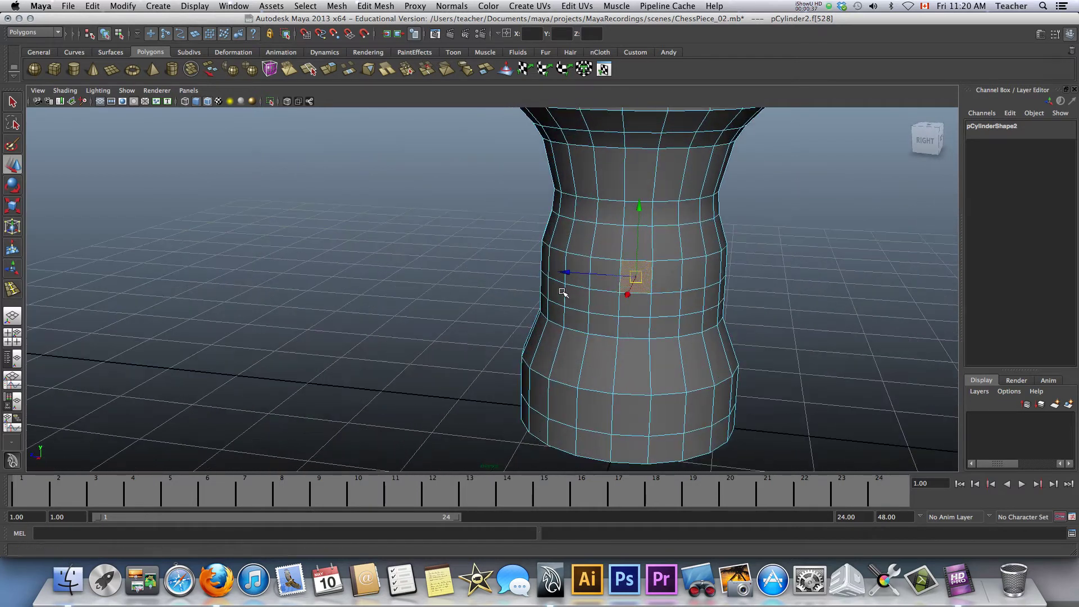
alt+middle_drag(684, 293, 649, 309)
alt+drag(654, 310, 631, 306)
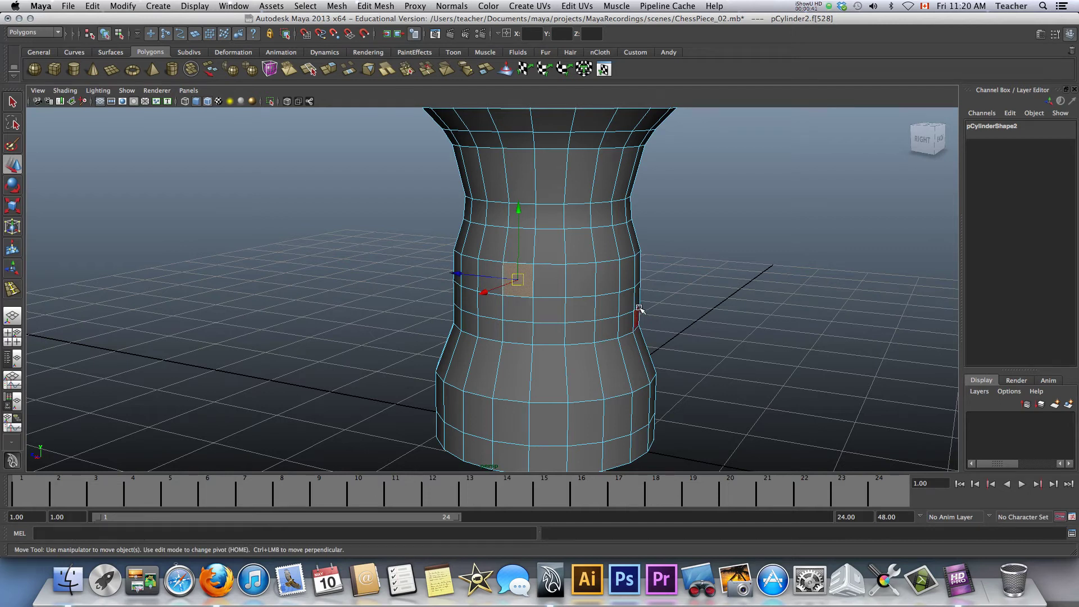
shift+click(579, 281)
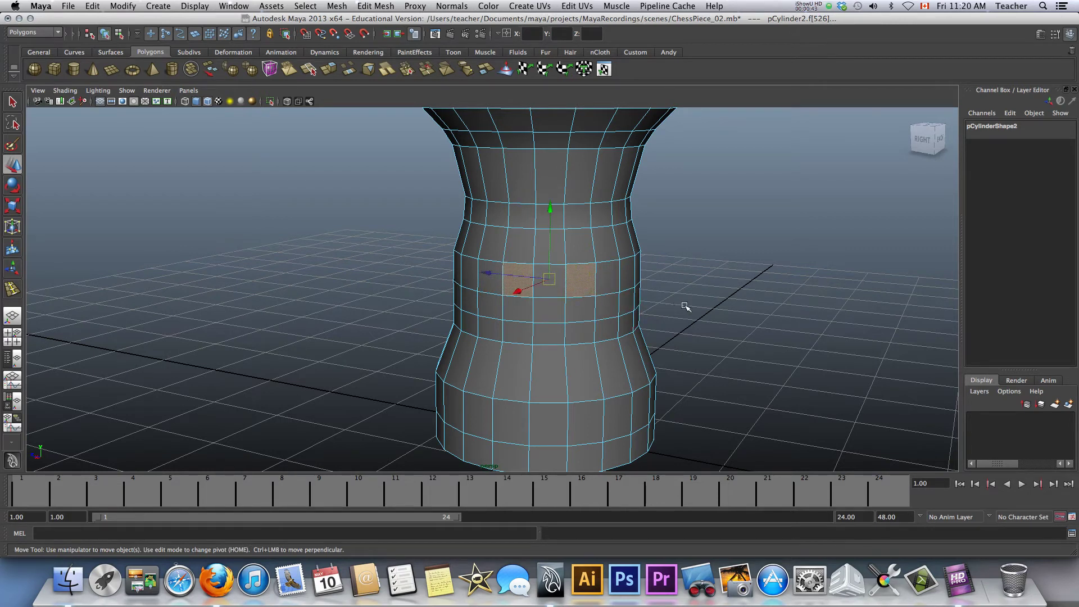
alt+drag(686, 307, 631, 310)
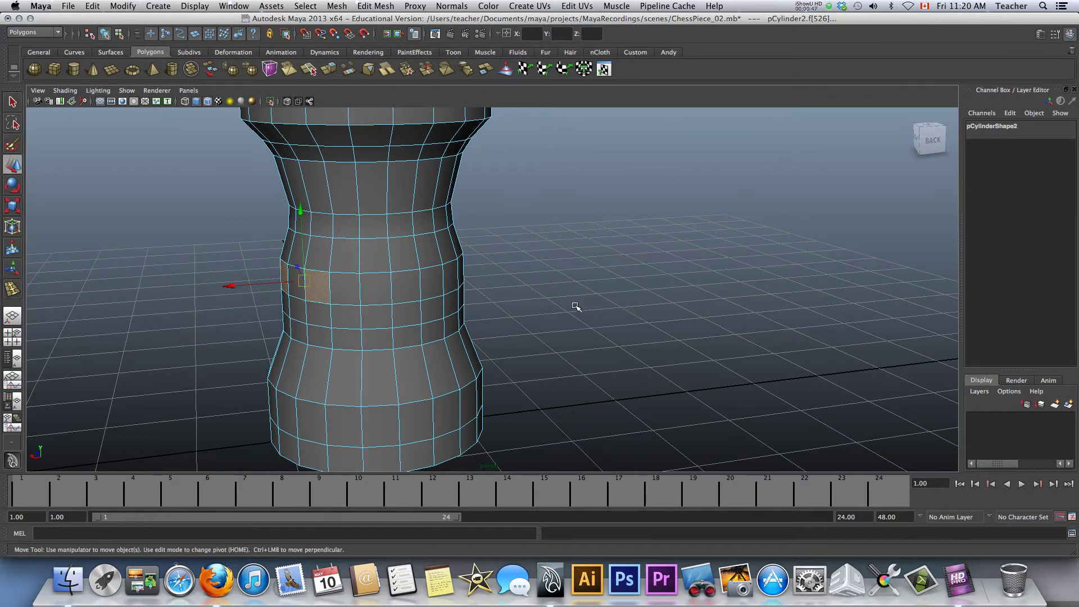
shift+click(382, 298)
shift+click(433, 287)
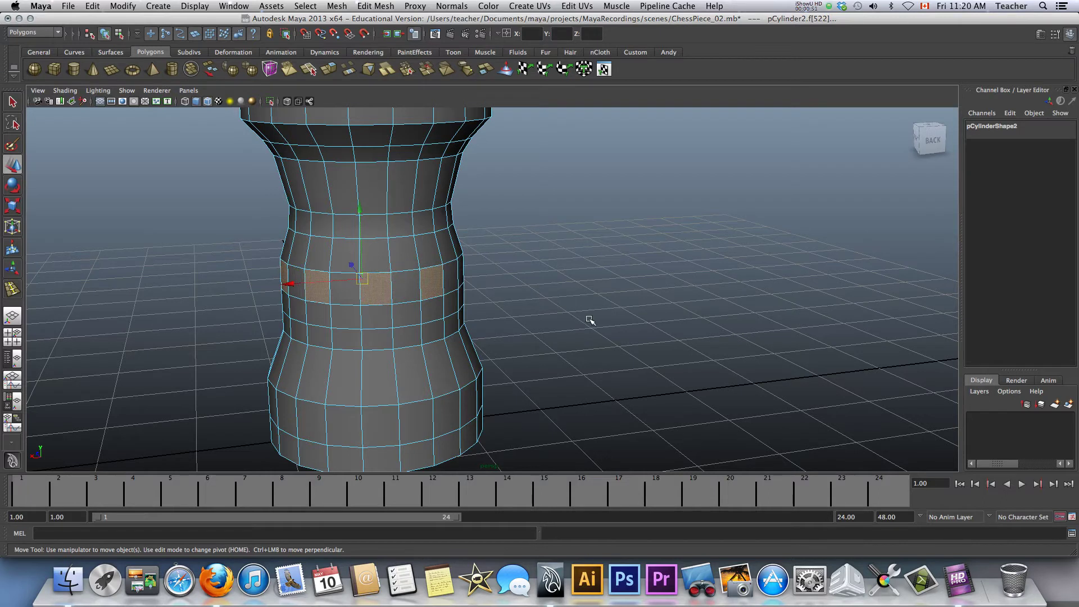
alt+drag(590, 319, 494, 318)
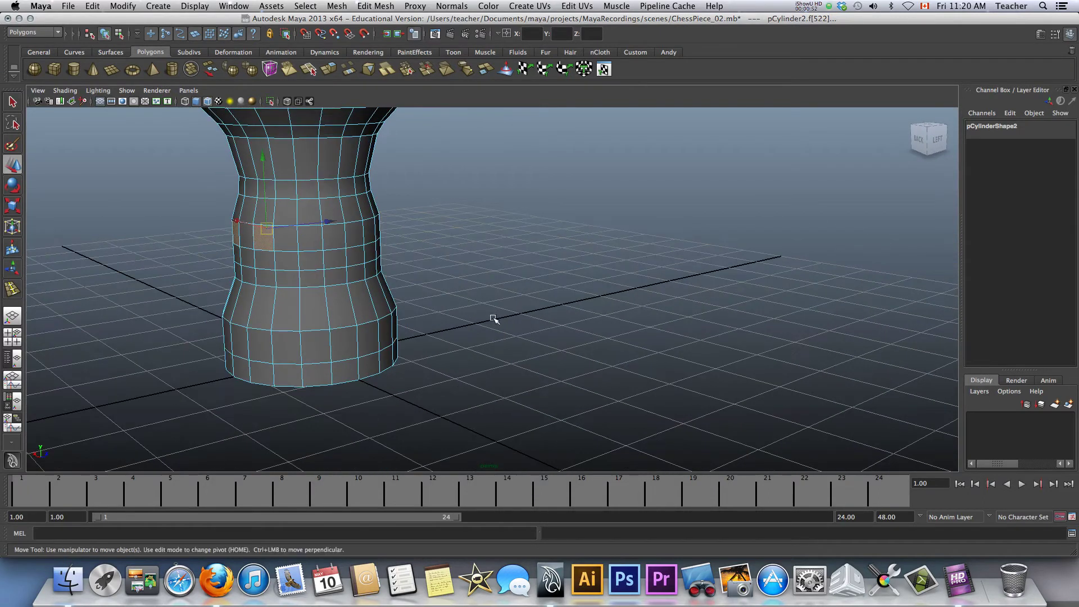
shift+click(316, 245)
shift+click(358, 242)
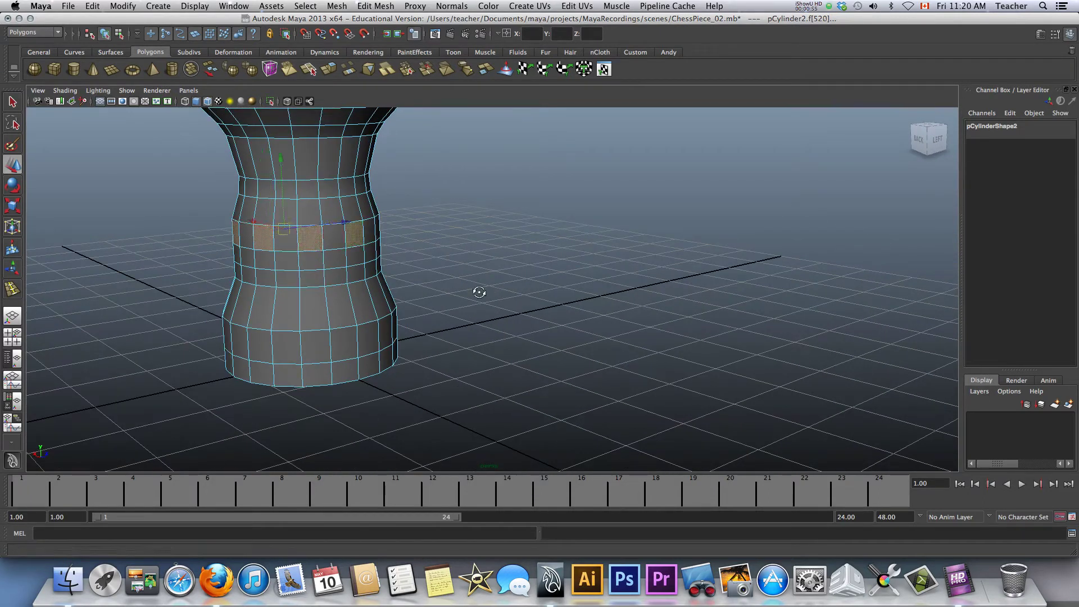
mouse_move(474, 292)
alt+mouse_down()
mouse_move(423, 291)
mouse_move(472, 284)
alt+mouse_up()
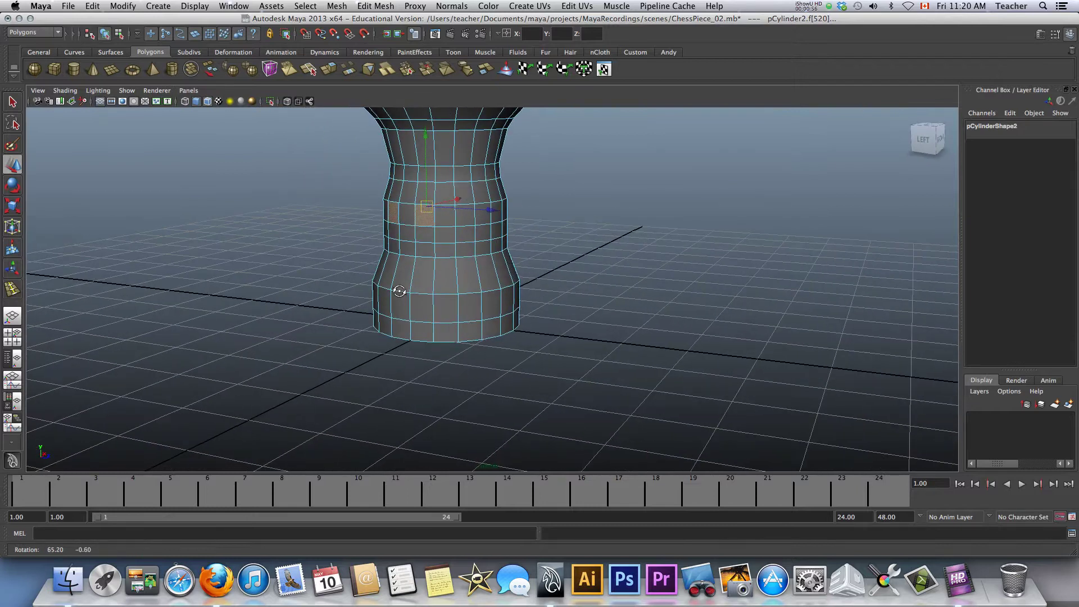
click(467, 219)
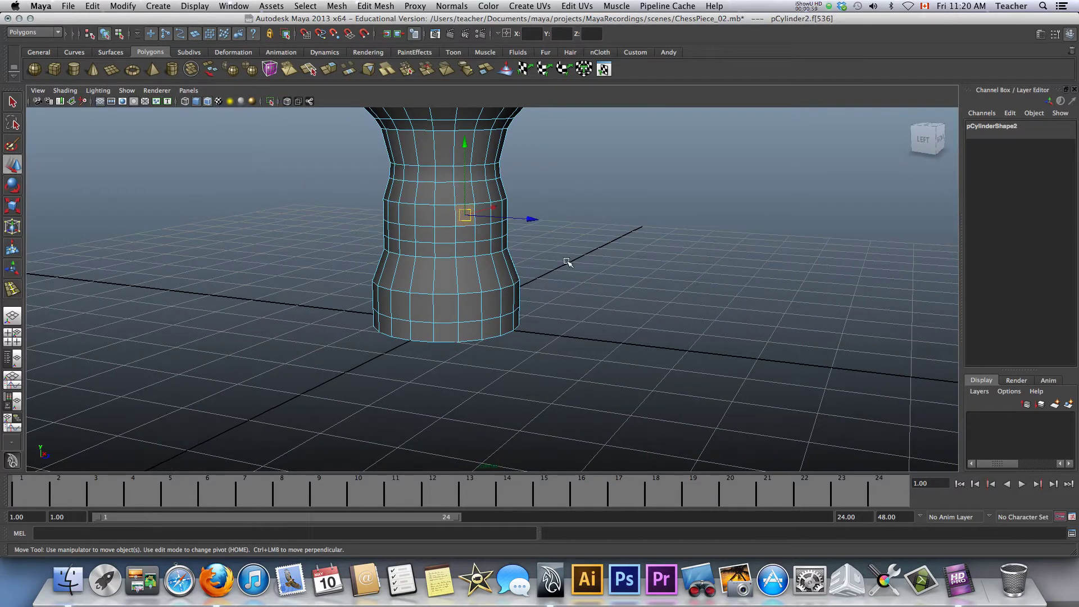
key(z)
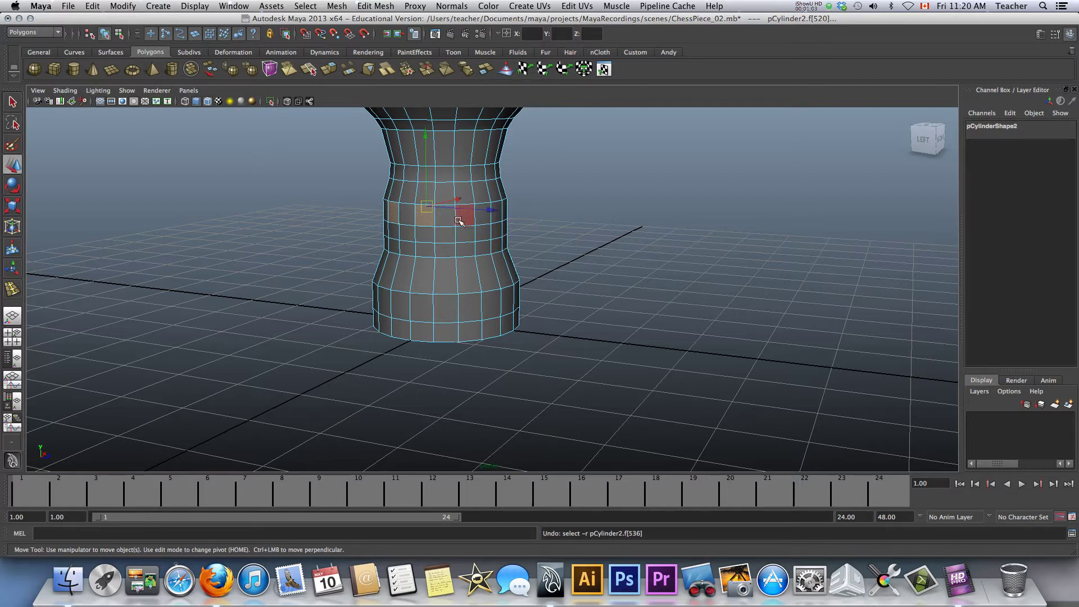
key(z)
key(z)
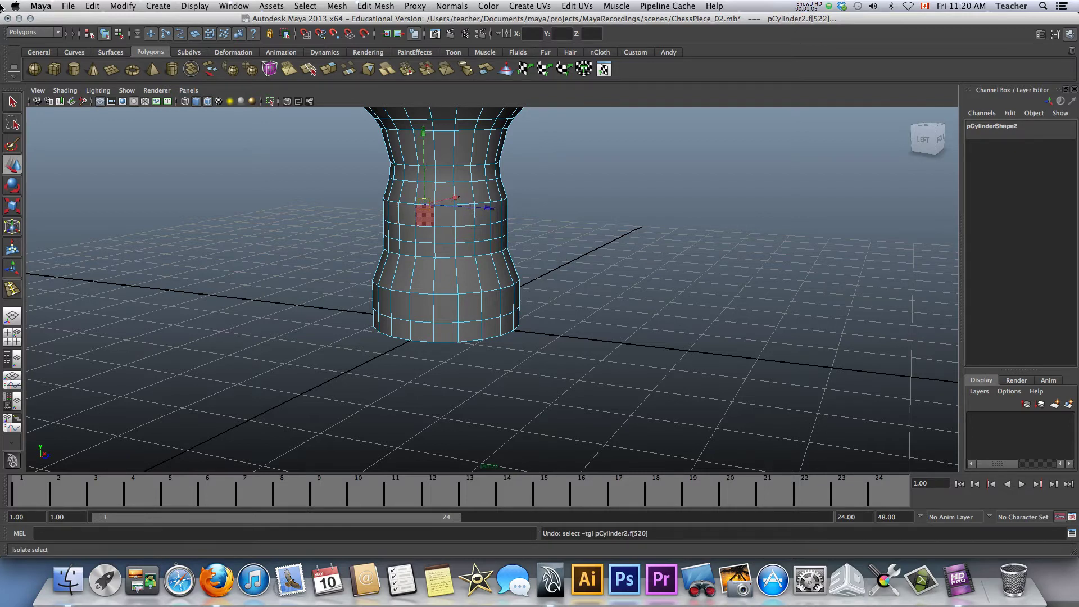
Add every other remaining face of the row to the selection until the alternating pattern goes all the way around the rook
alt+drag(123, 263, 285, 281)
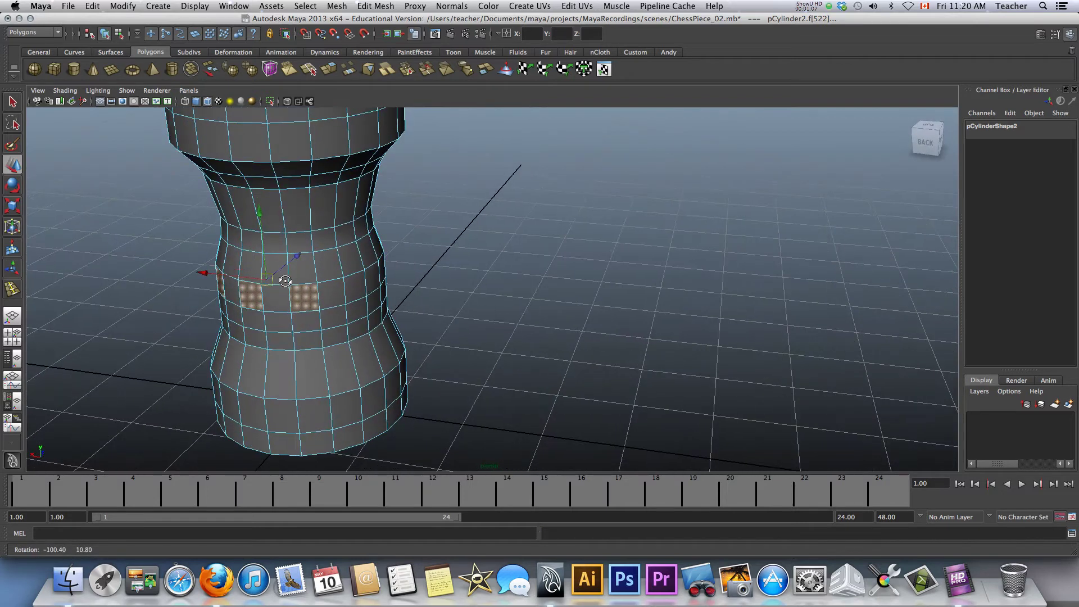
shift+click(360, 290)
alt+drag(405, 293, 341, 277)
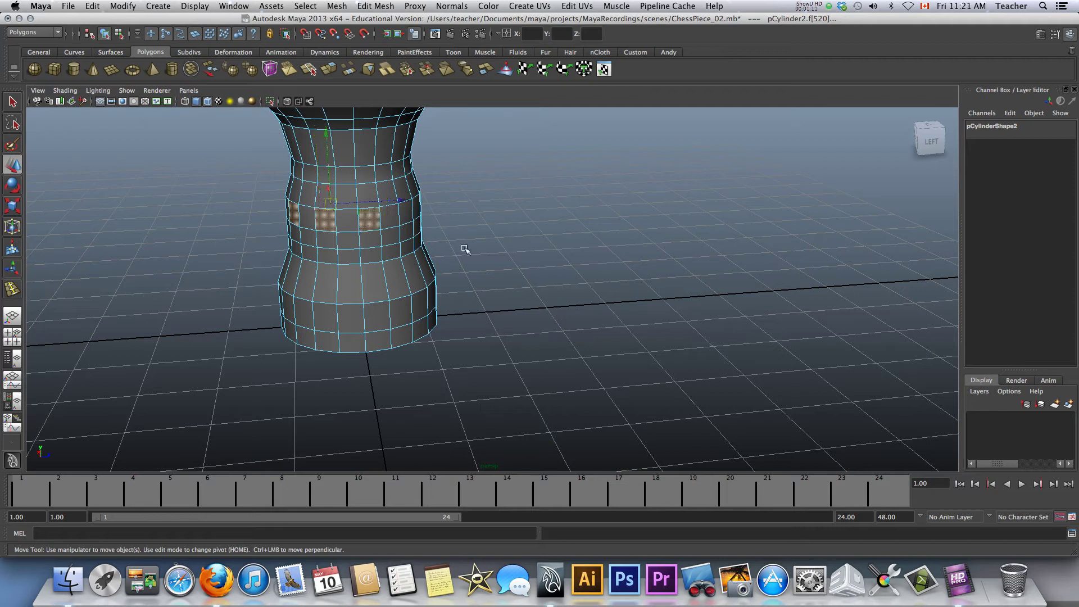
mouse_move(458, 248)
alt+mouse_down()
mouse_move(378, 243)
mouse_move(453, 244)
alt+mouse_up()
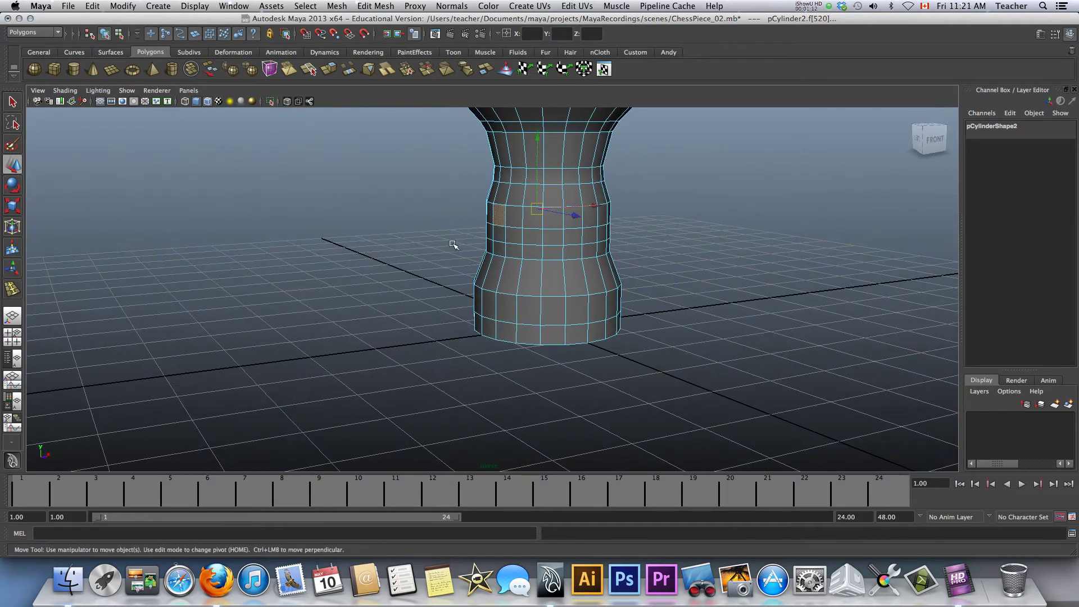
shift+click(531, 221)
shift+click(574, 219)
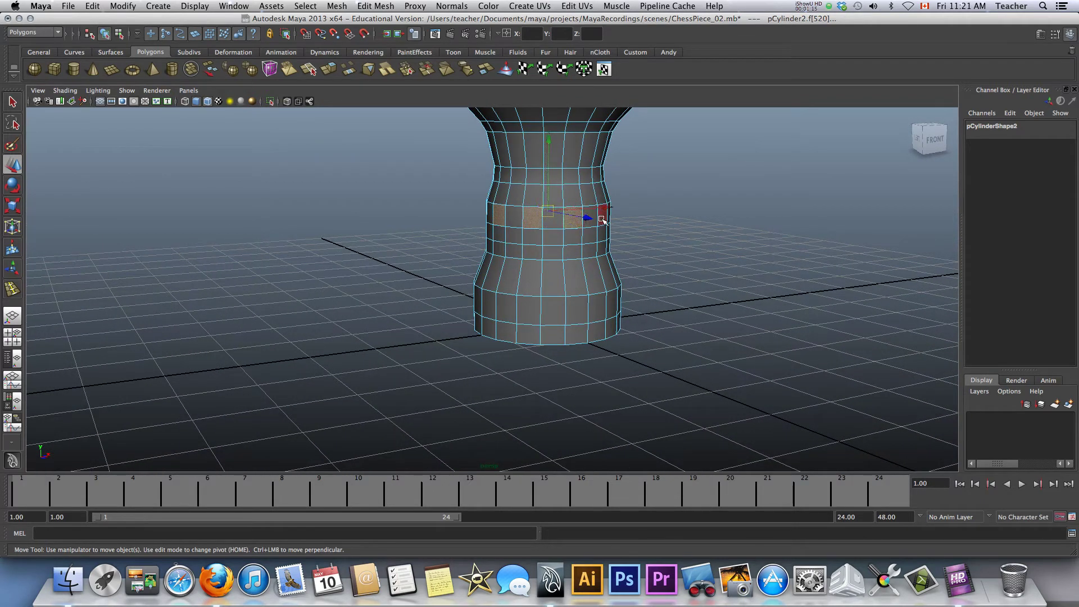
shift+click(602, 219)
alt+drag(681, 301, 538, 304)
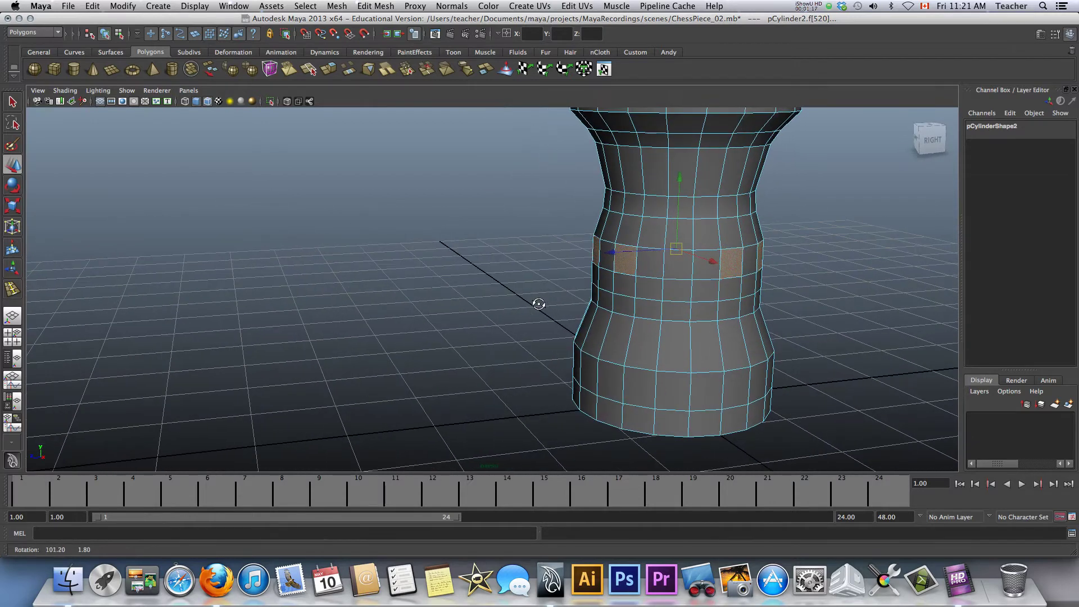
shift+click(680, 264)
Extrude the selected alternating faces inward with a thickness of -0.3 to form recessed windows
alt+drag(335, 303, 498, 301)
scroll(362, 217, down, 3)
scroll(360, 216, up, 3)
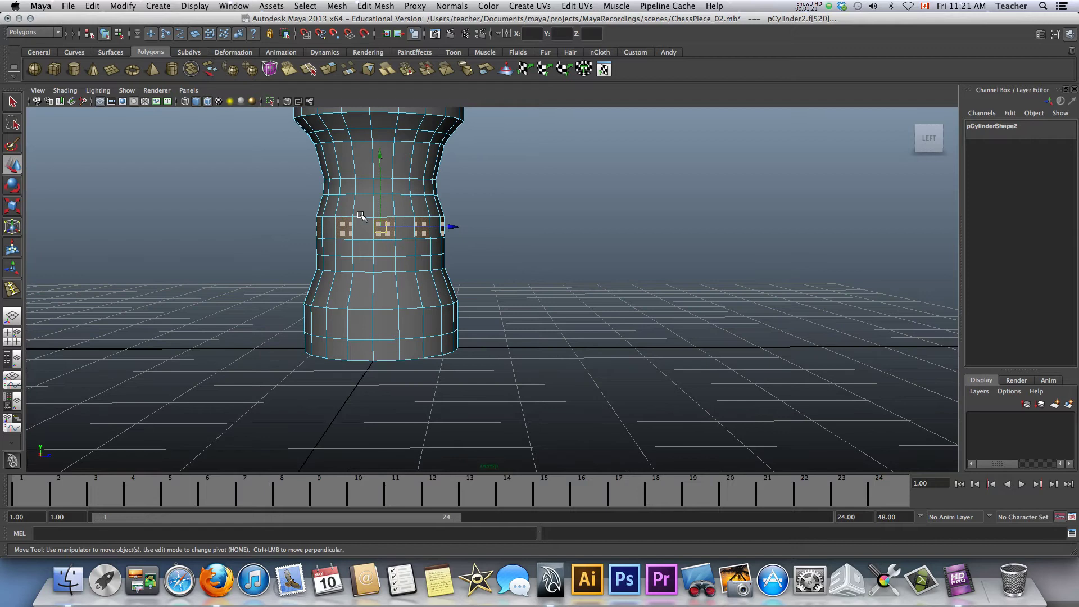
scroll(361, 217, up, 2)
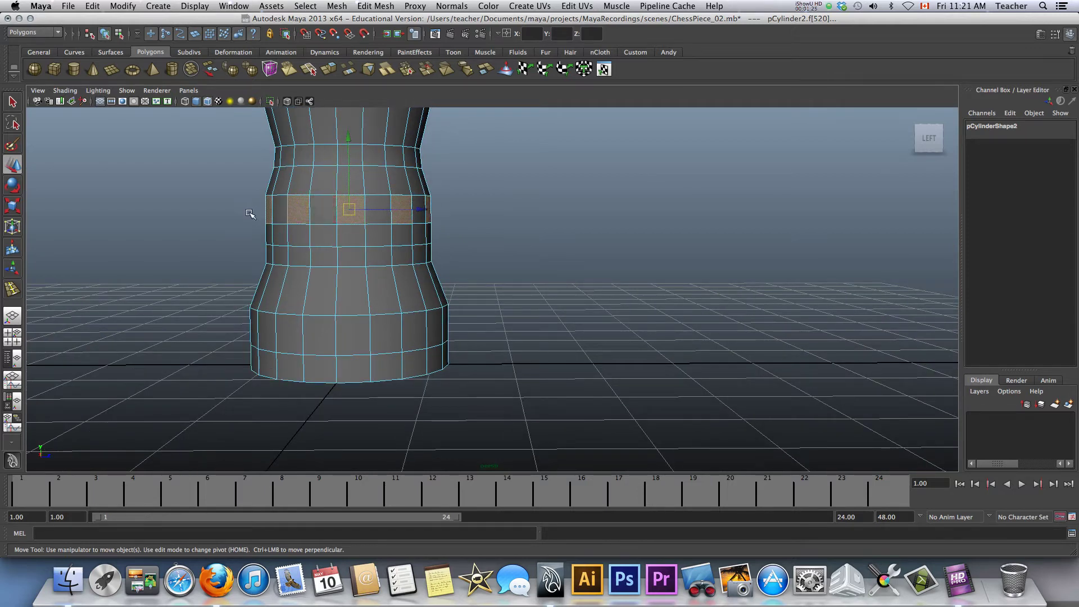
alt+drag(241, 234, 367, 232)
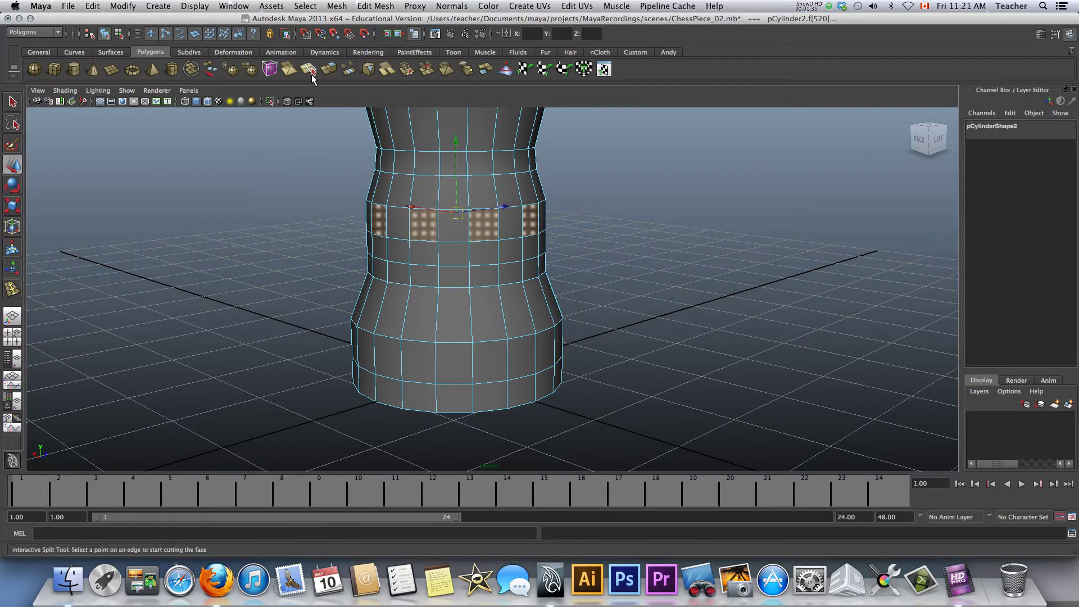
click(330, 73)
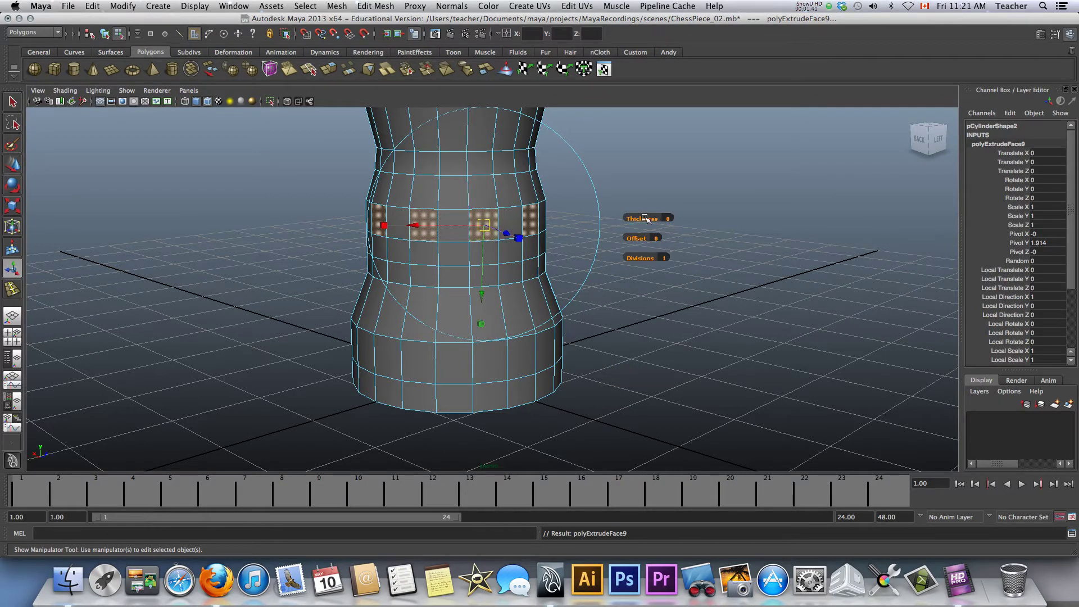
drag(646, 218, 641, 218)
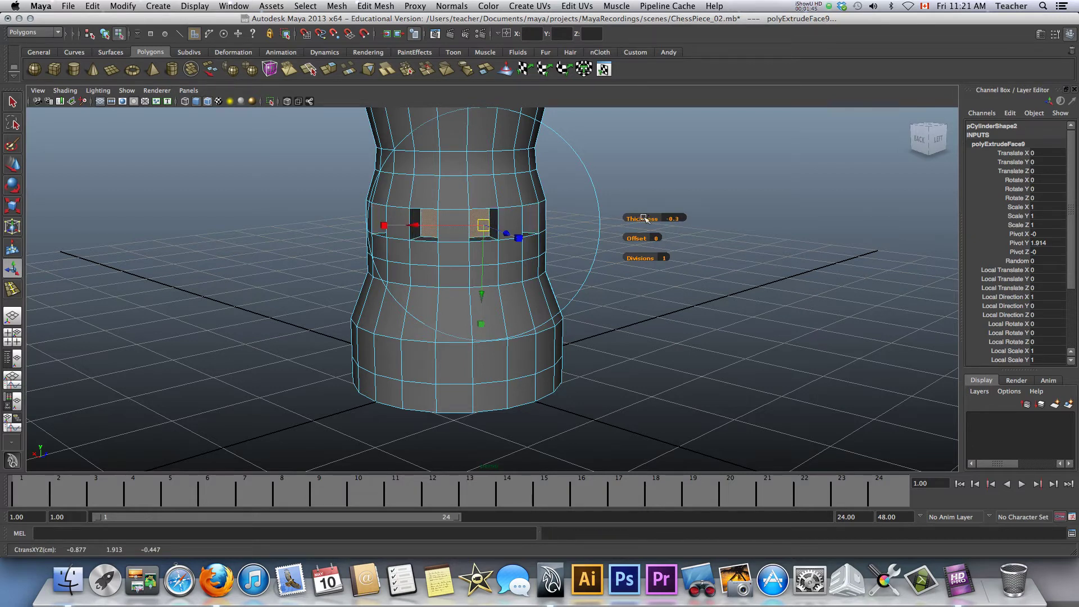
Deselect the extruded faces and examine the window recesses from several sides of the rook
alt+drag(299, 222, 360, 208)
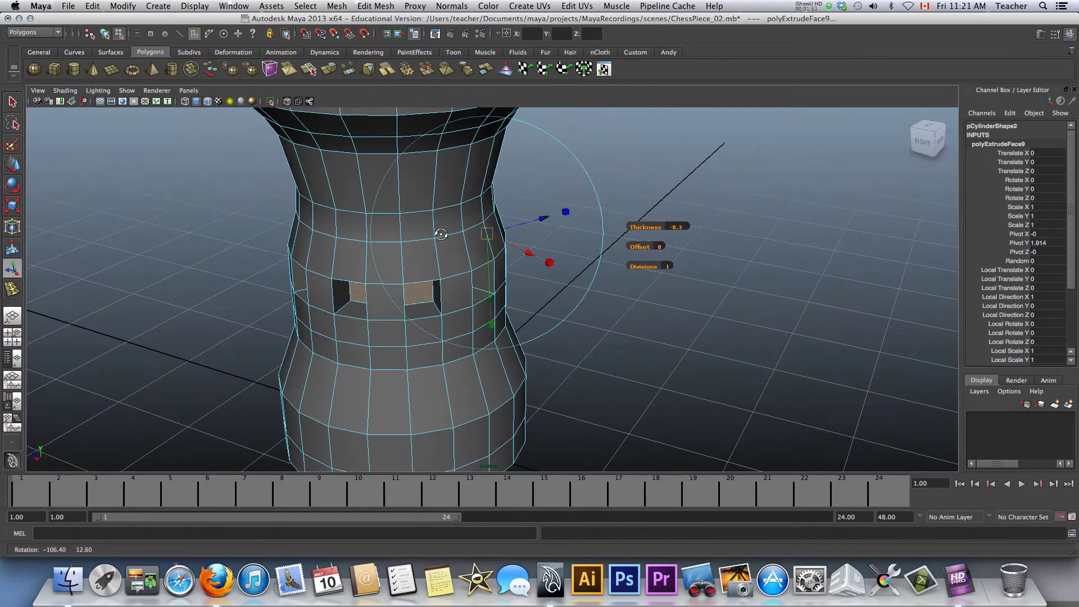
click(375, 6)
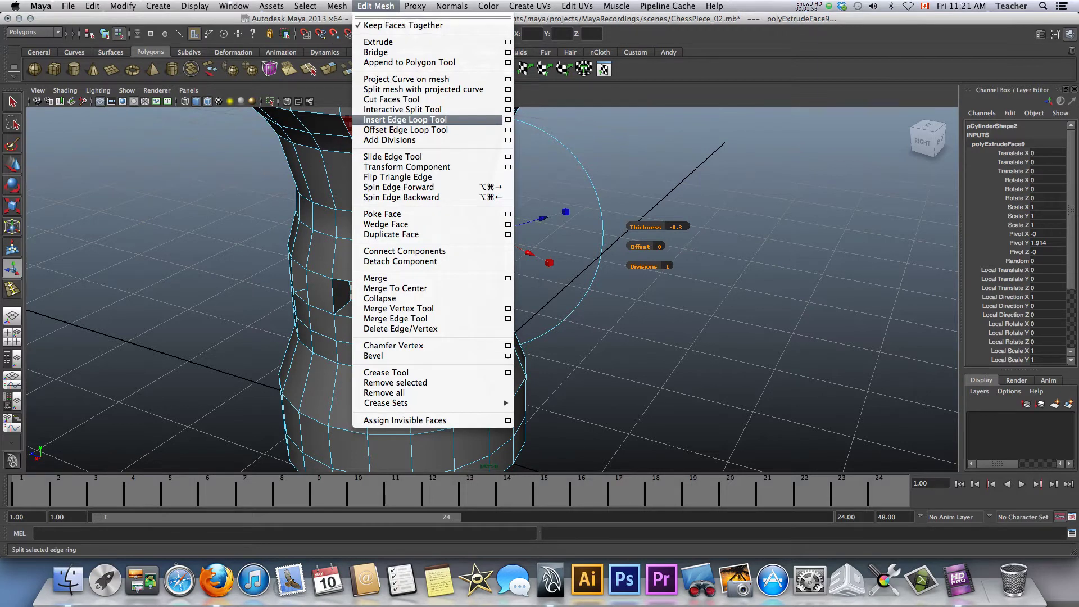
key(Escape)
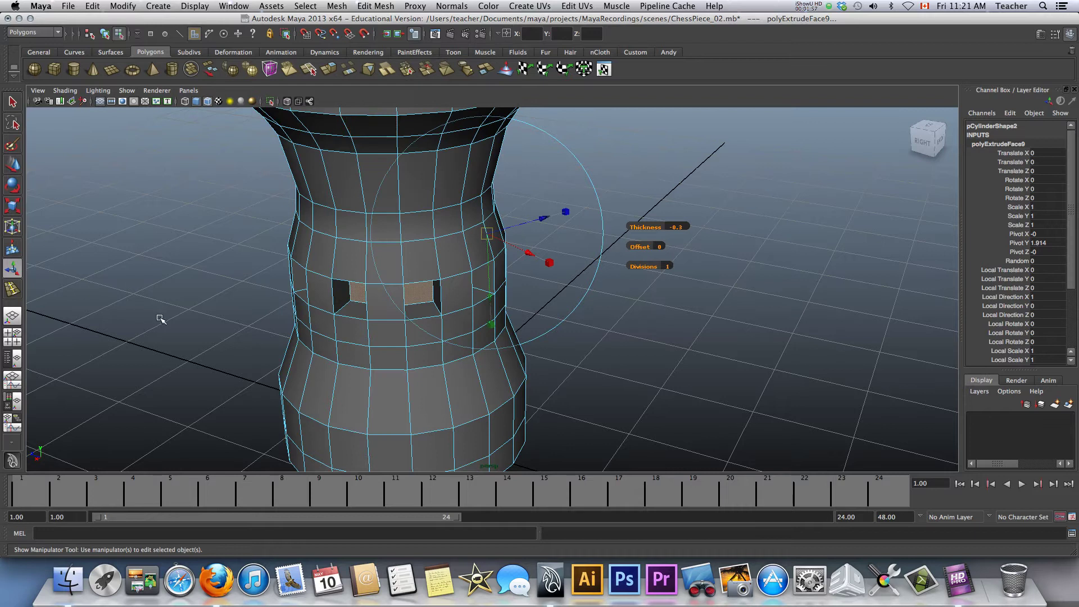
alt+drag(175, 322, 180, 341)
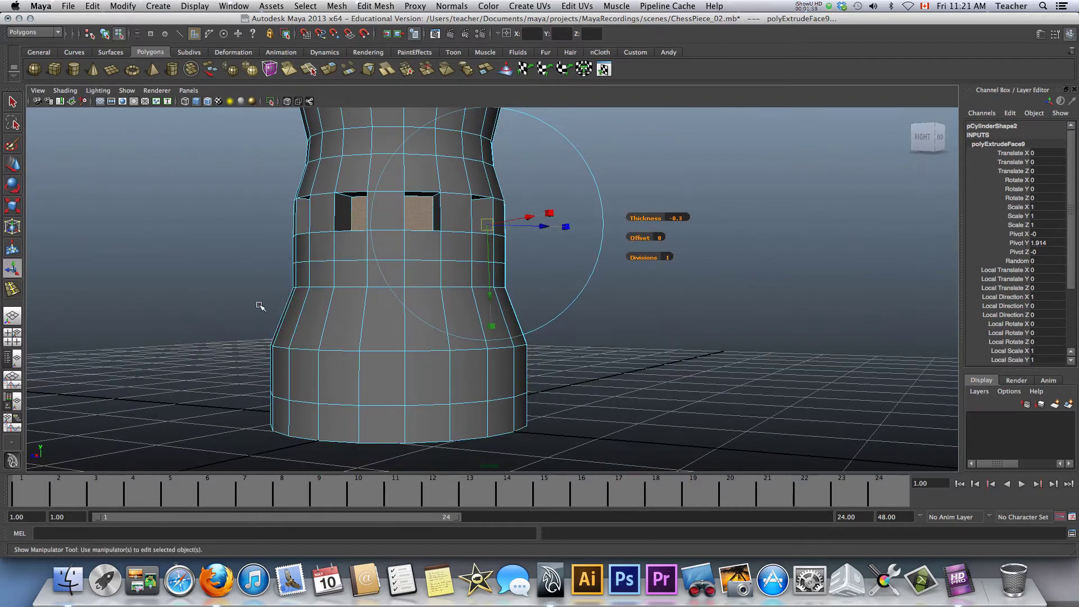
click(200, 276)
scroll(178, 268, up, 5)
scroll(178, 267, down, 6)
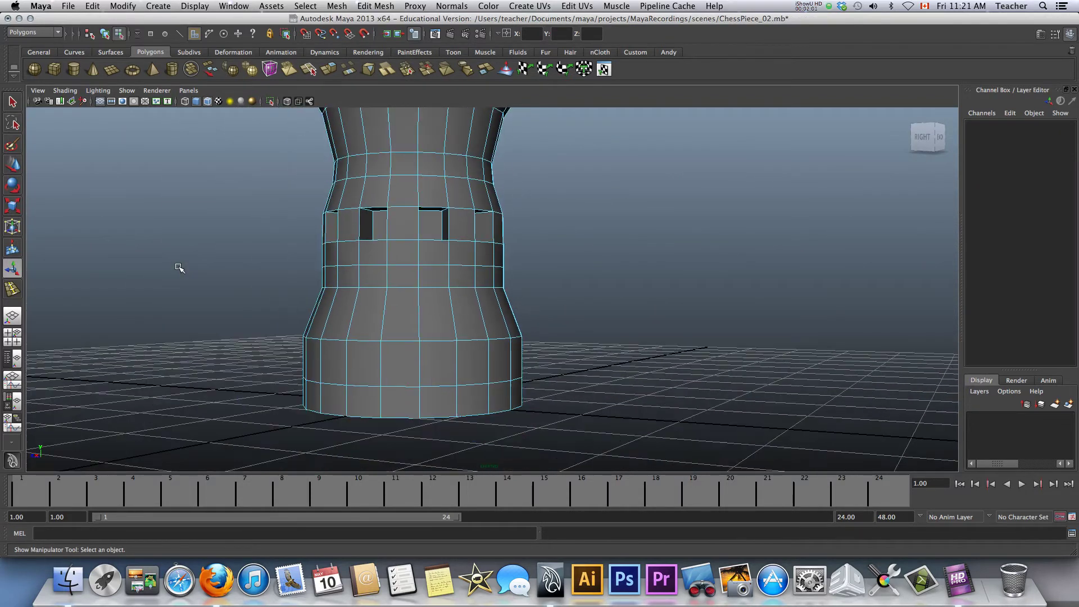
alt+drag(179, 267, 337, 272)
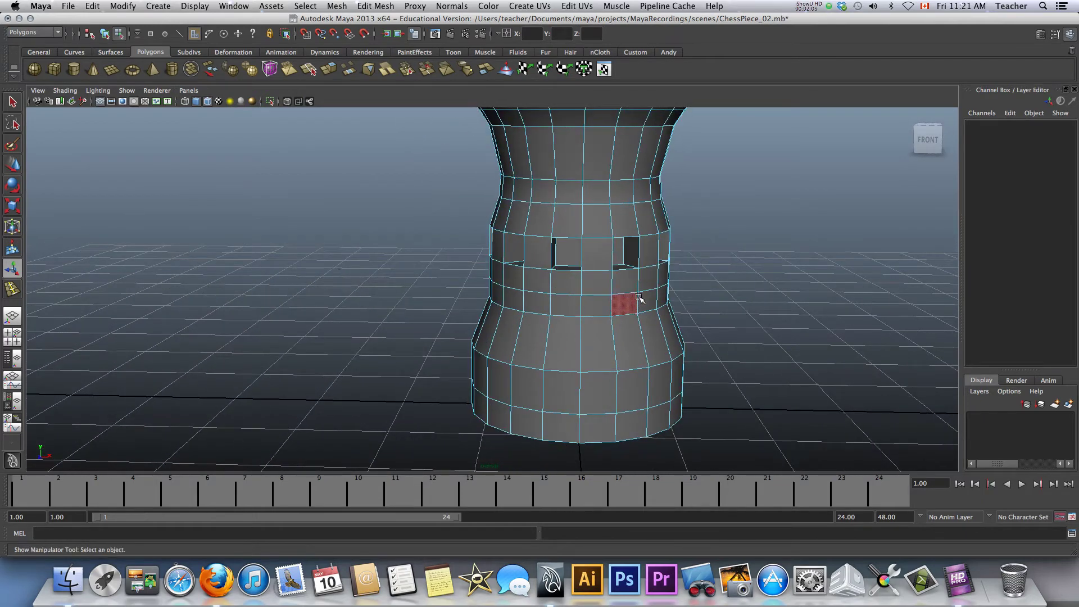
scroll(639, 297, up, 4)
scroll(639, 298, down, 6)
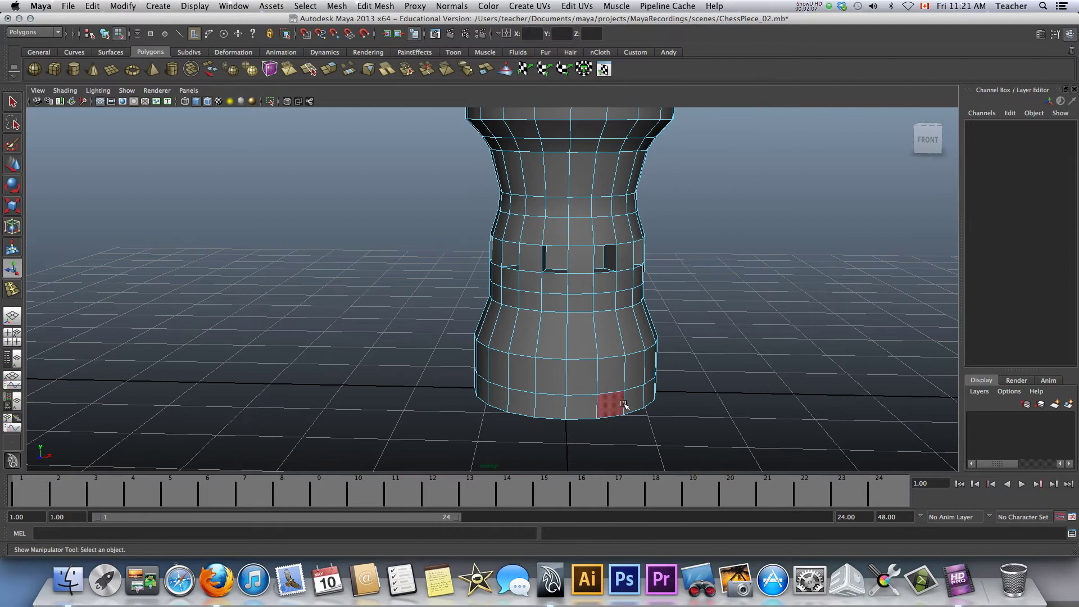
Extrude the bottom row of faces around the rook's base outward with a thickness of 0.1
alt+drag(624, 405, 565, 371)
click(566, 394)
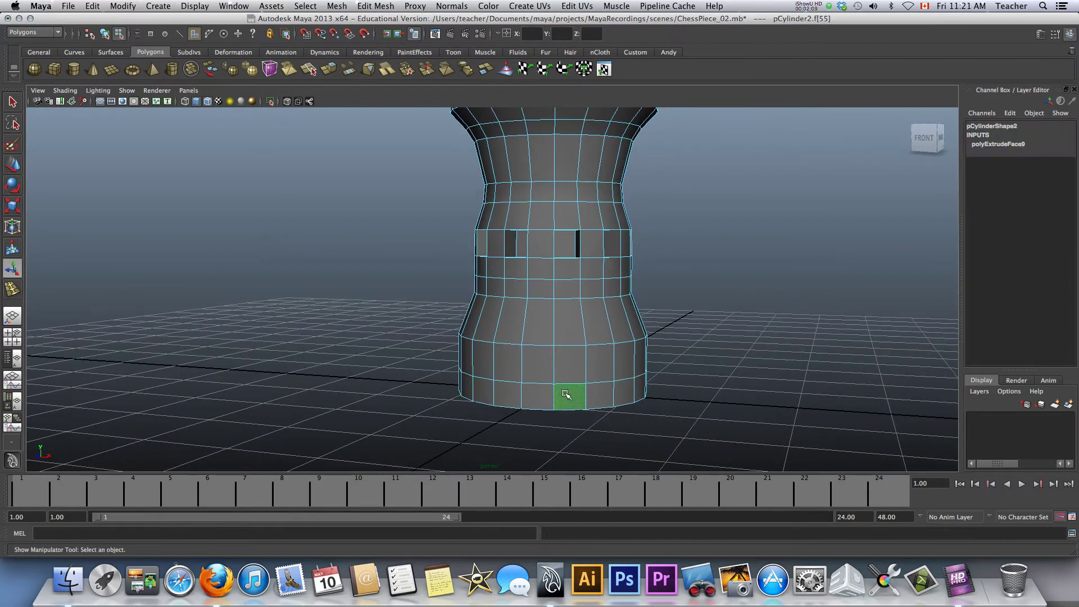
double_click(545, 398)
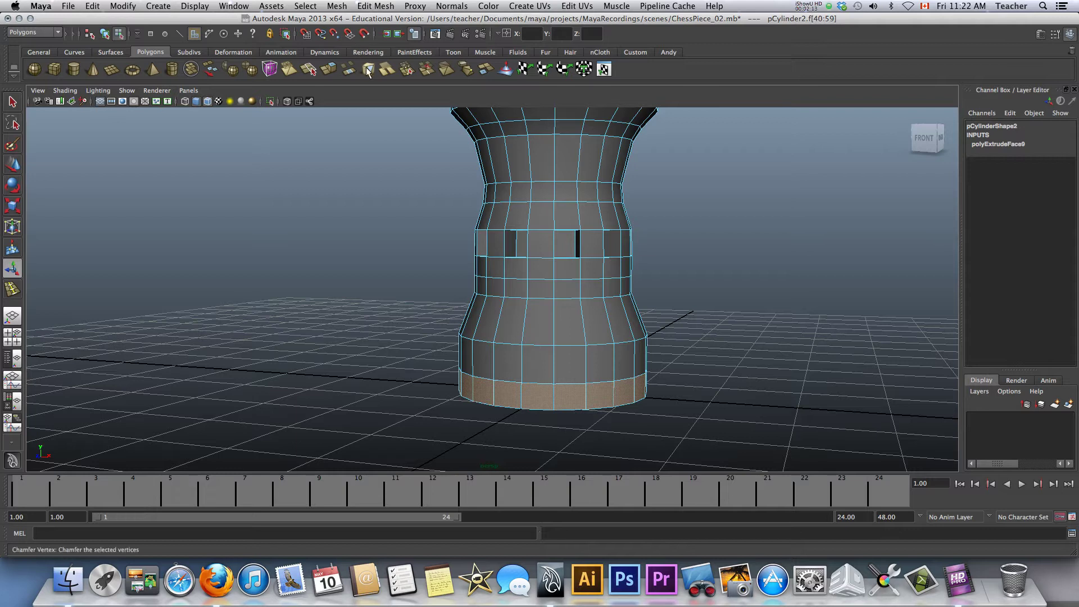
click(330, 71)
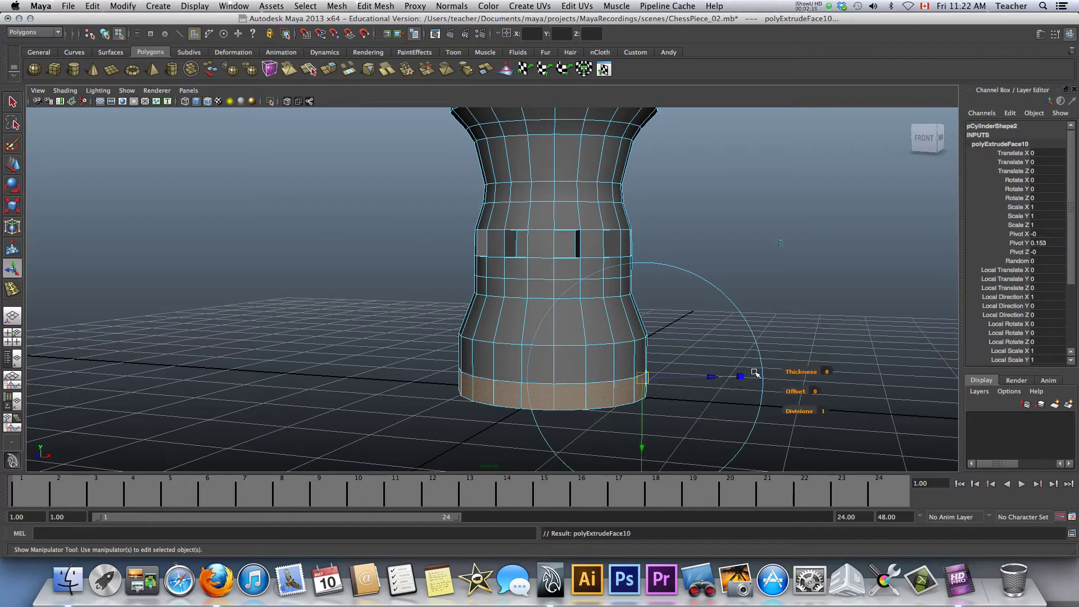
drag(791, 373, 795, 373)
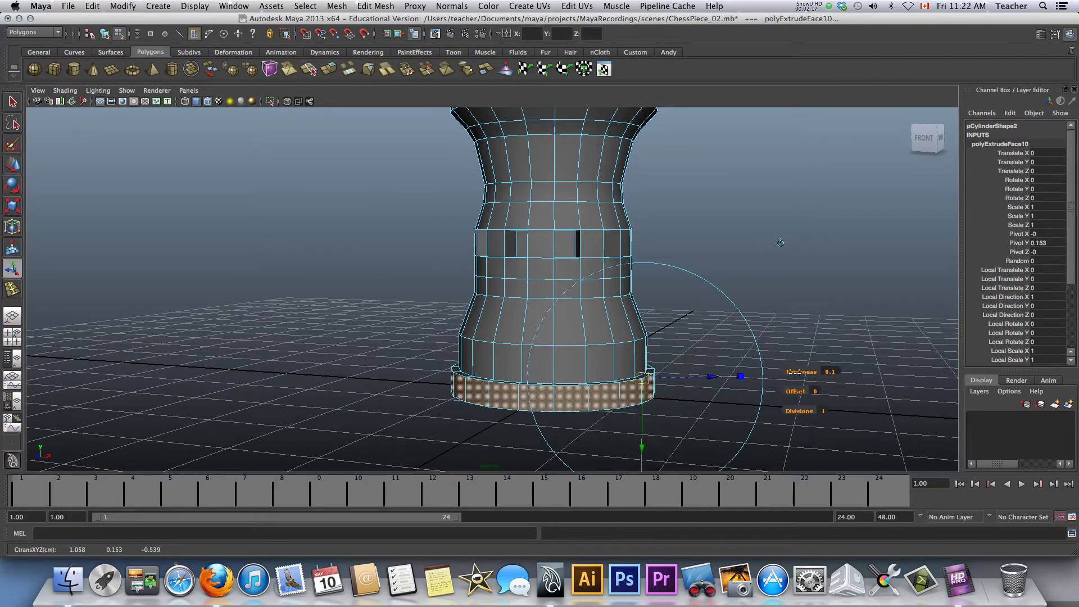
scroll(441, 344, up, 5)
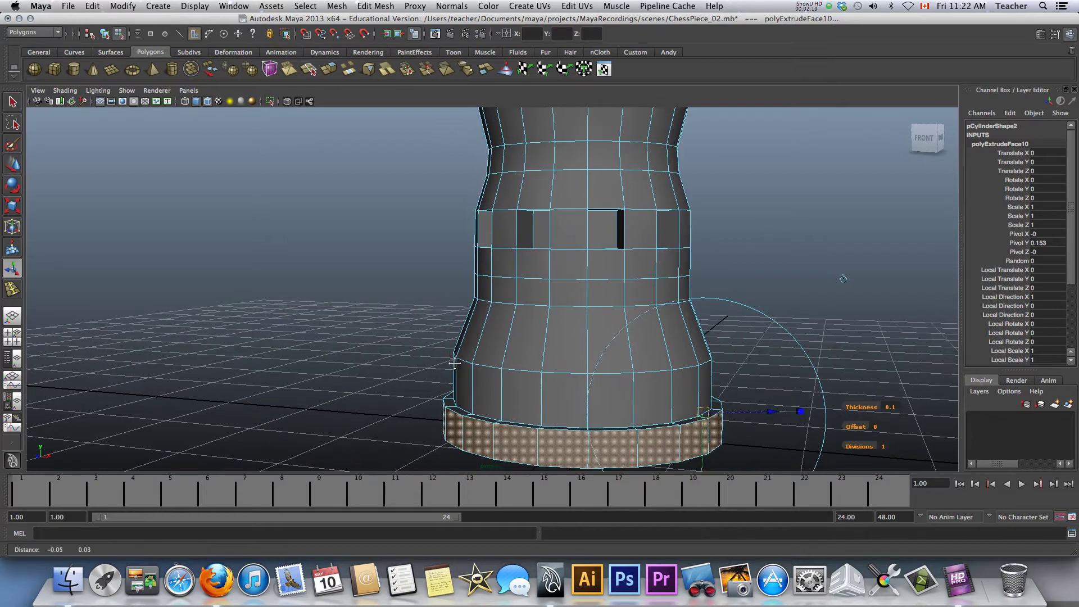
alt+middle_drag(448, 354, 484, 351)
scroll(484, 351, down, 6)
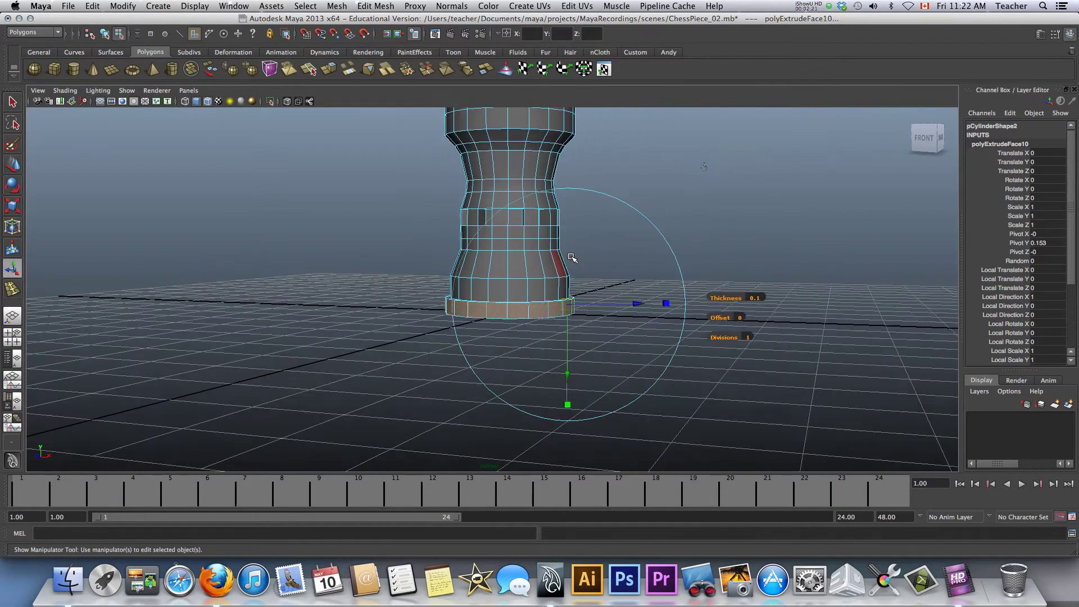
key(w)
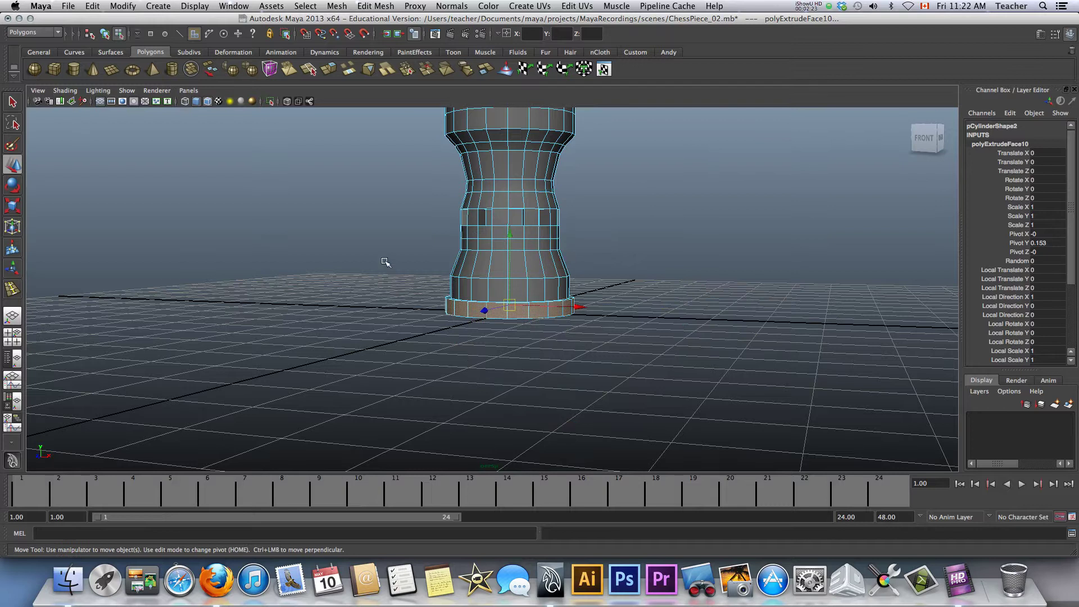
Switch to the front orthographic view and frame the whole rook in it
alt+drag(385, 261, 424, 265)
scroll(486, 230, down, 5)
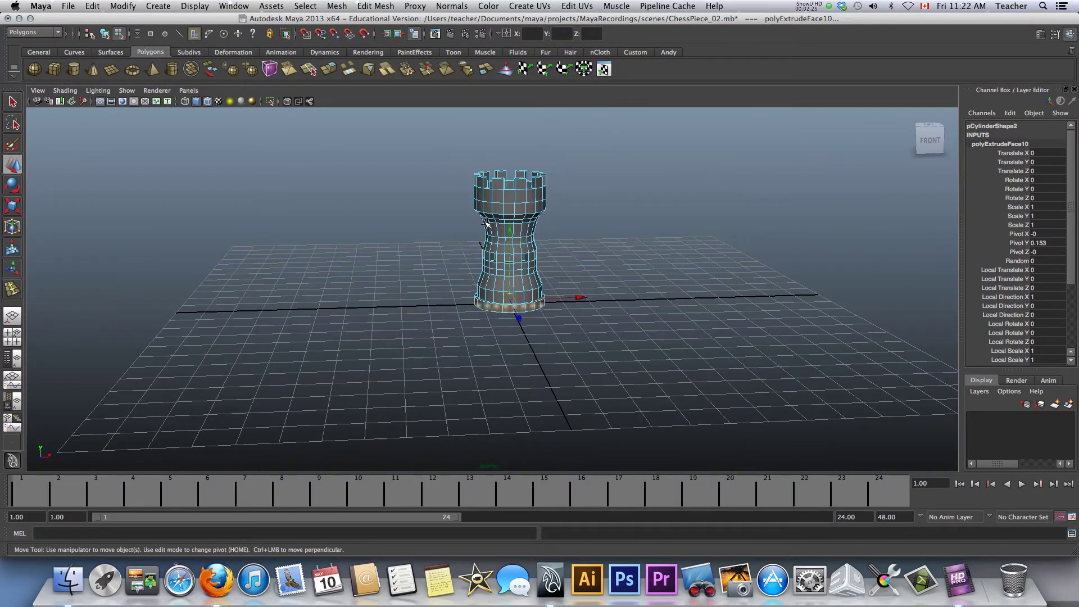
alt+drag(485, 222, 488, 221)
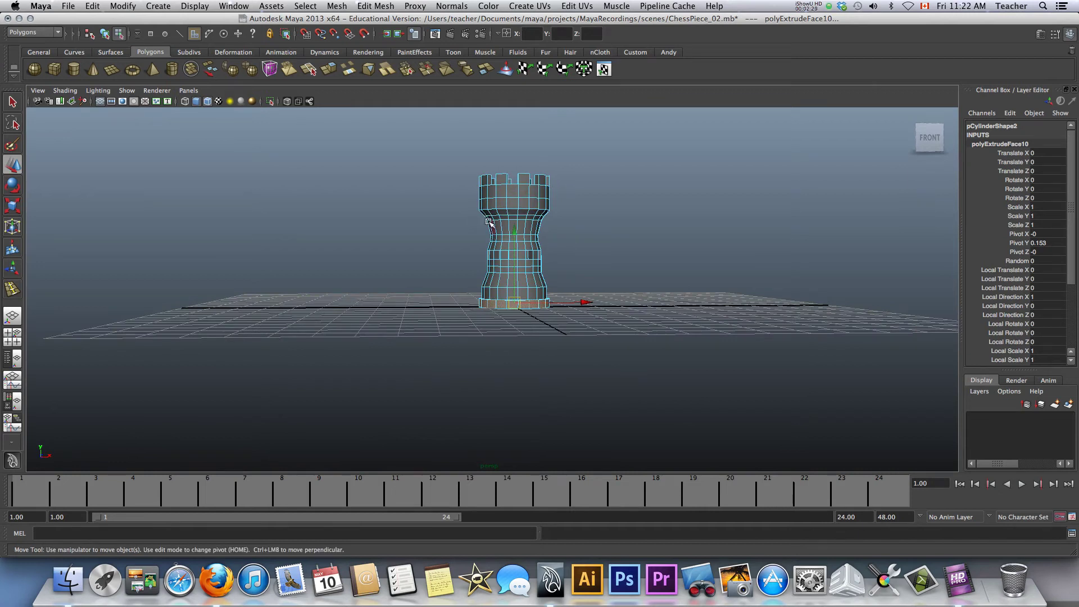
click(188, 90)
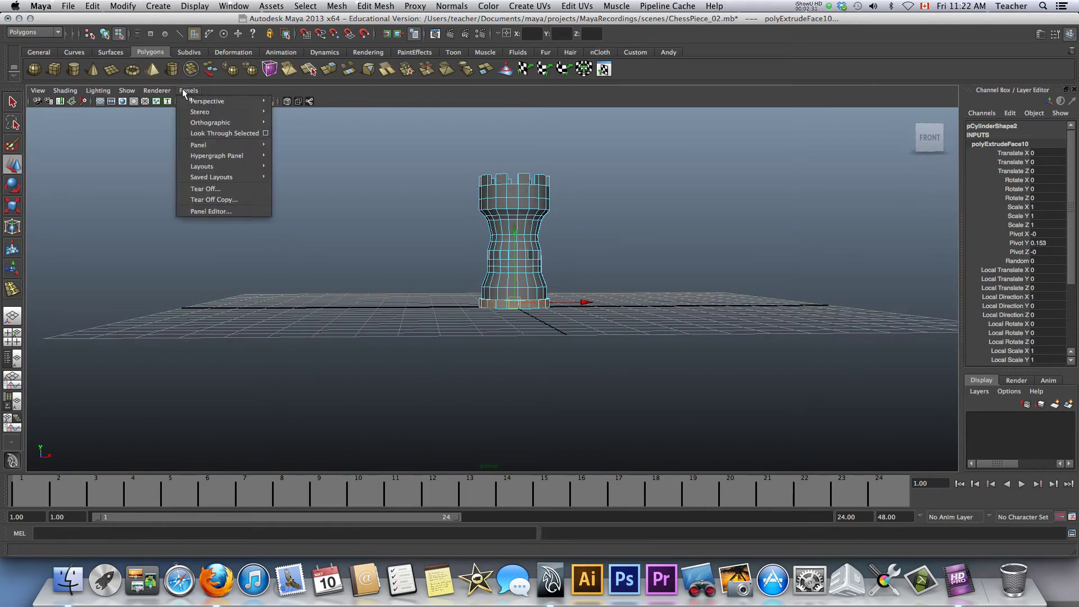
mouse_move(213, 122)
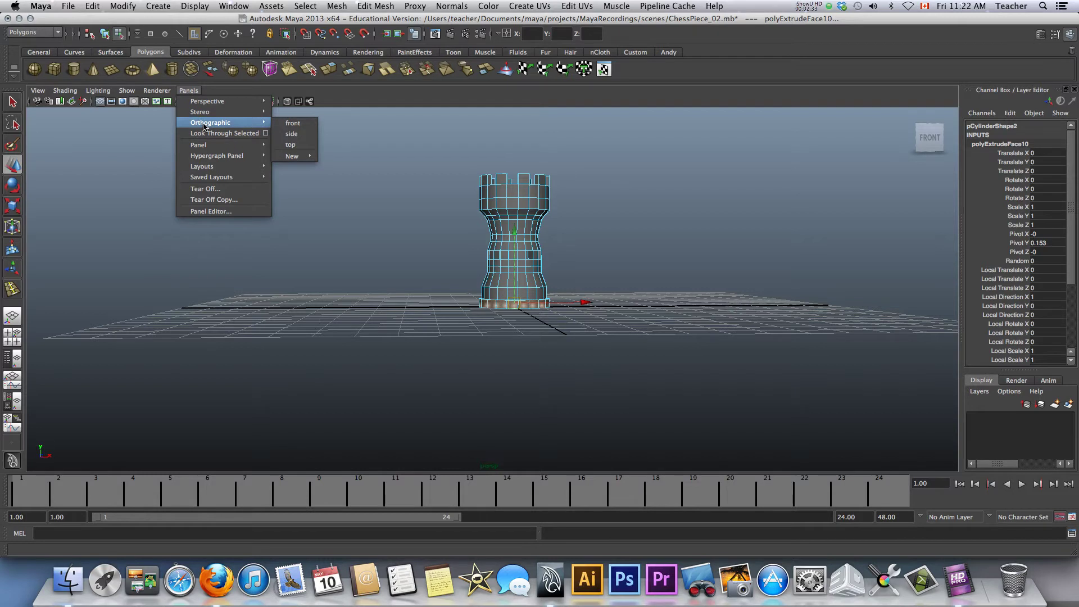
click(298, 122)
scroll(847, 381, up, 1)
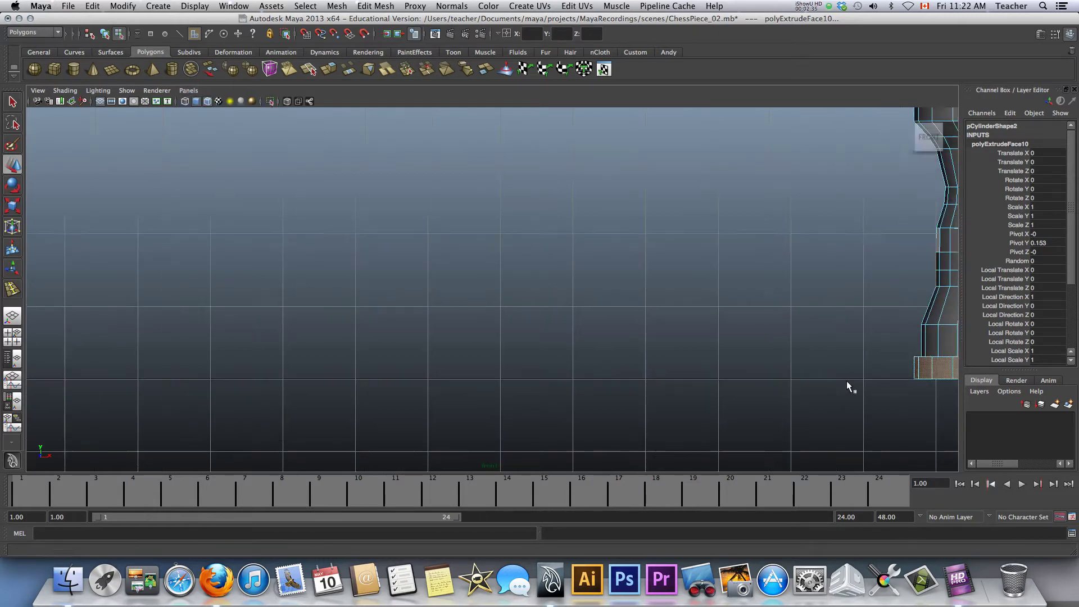
scroll(847, 381, down, 7)
alt+middle_drag(847, 382, 578, 402)
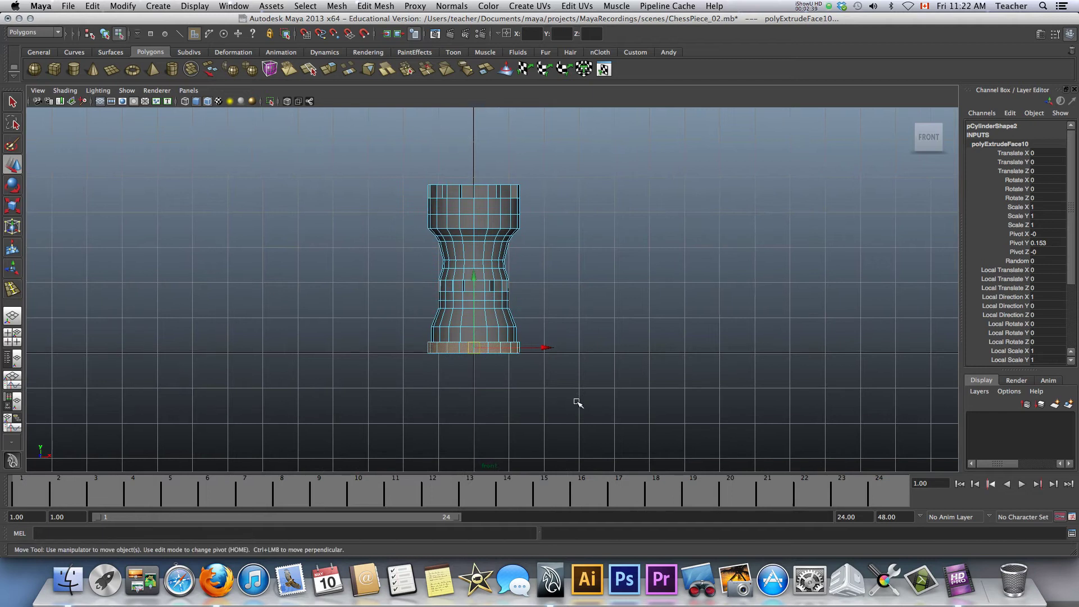
scroll(494, 277, up, 4)
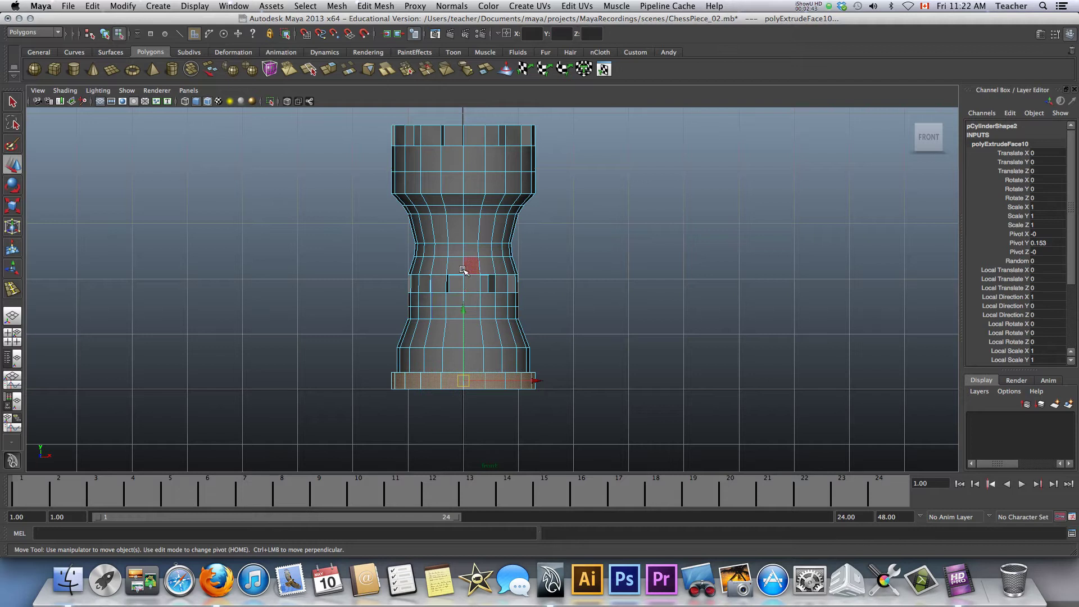
Select all vertices of the rook from the window row up to the battlements in the front view
right_drag(463, 271, 433, 274)
scroll(389, 157, down, 2)
drag(393, 187, 530, 296)
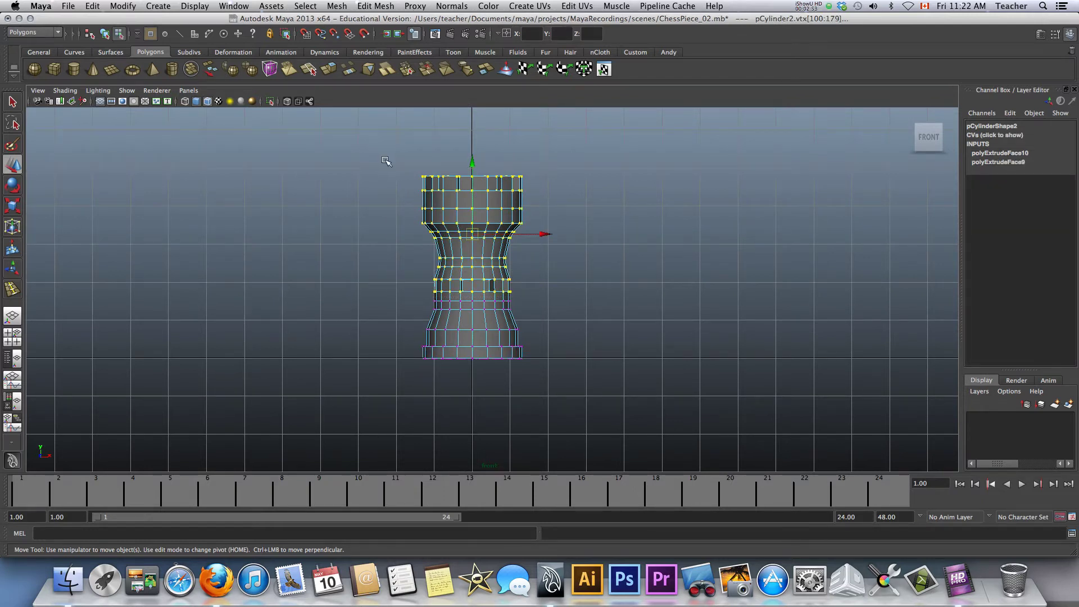
Clear the vertex selection, return to the perspective view and examine the rook from above
key(space)
key(space)
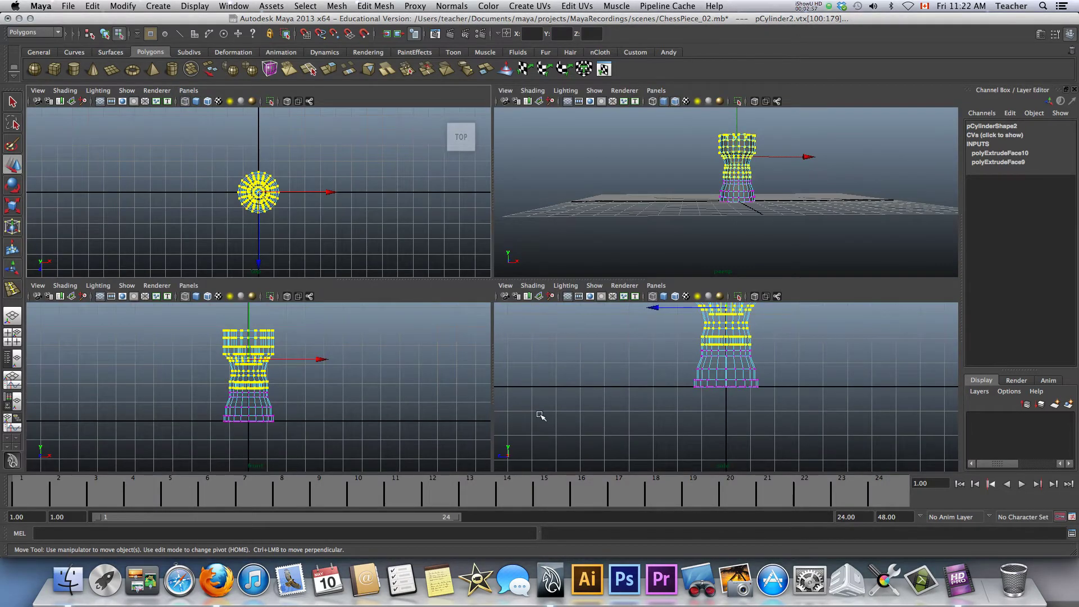
click(605, 251)
key(space)
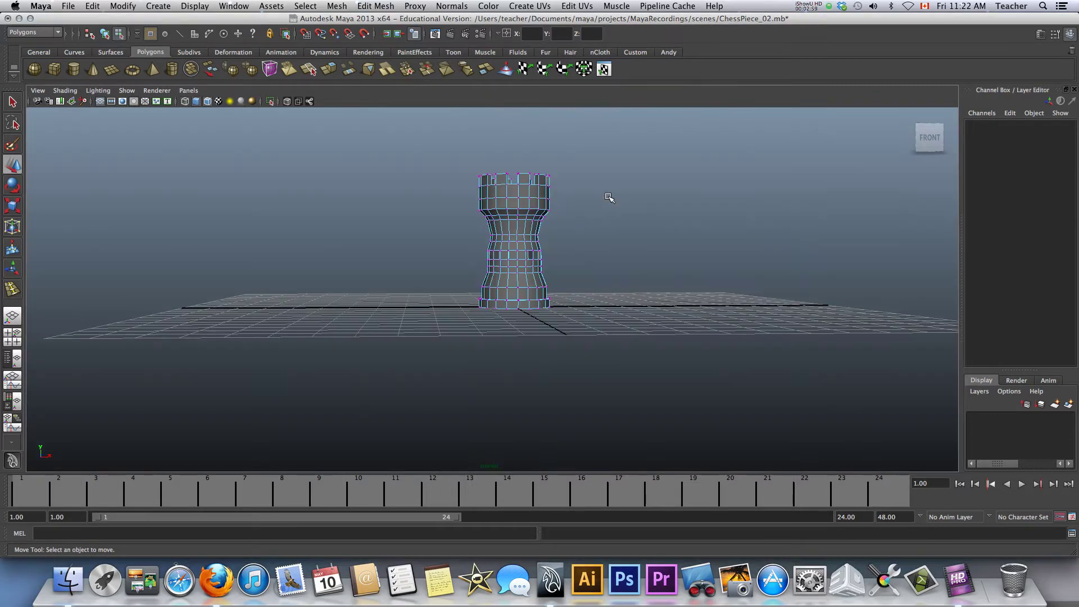
alt+drag(583, 235, 532, 245)
scroll(545, 254, up, 5)
scroll(545, 255, down, 3)
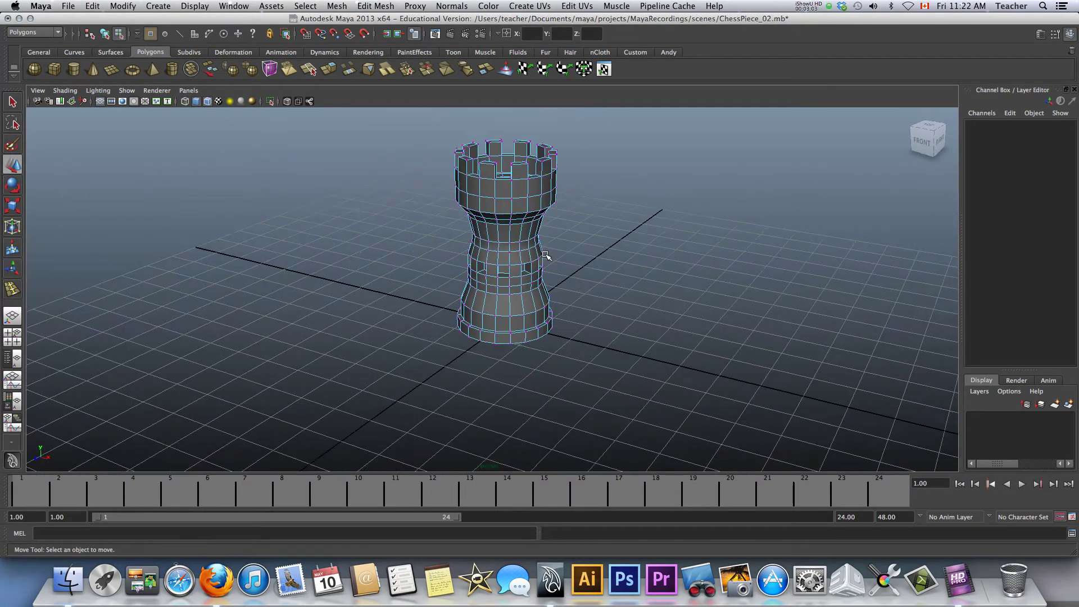
Choose the persp camera for the current view, followed by the front orthographic camera
click(185, 91)
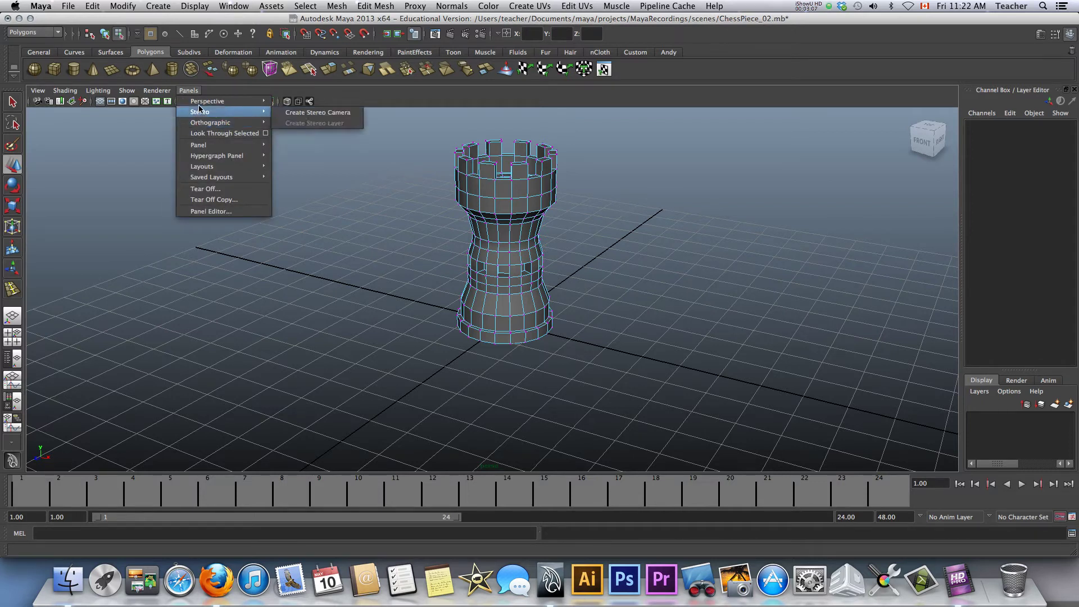
mouse_move(201, 104)
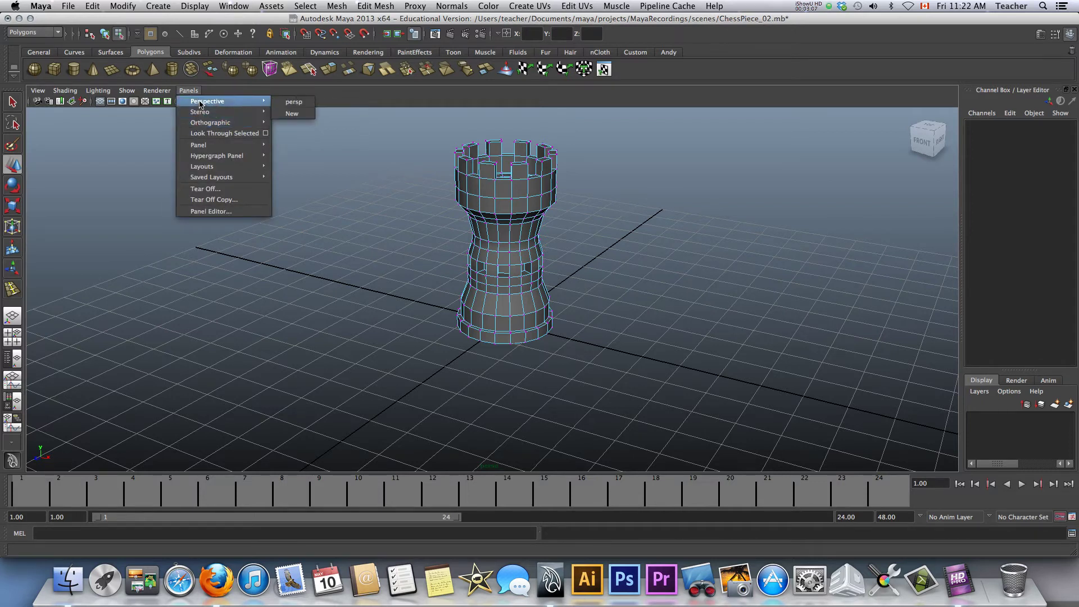
click(294, 103)
click(184, 91)
mouse_move(187, 125)
click(291, 123)
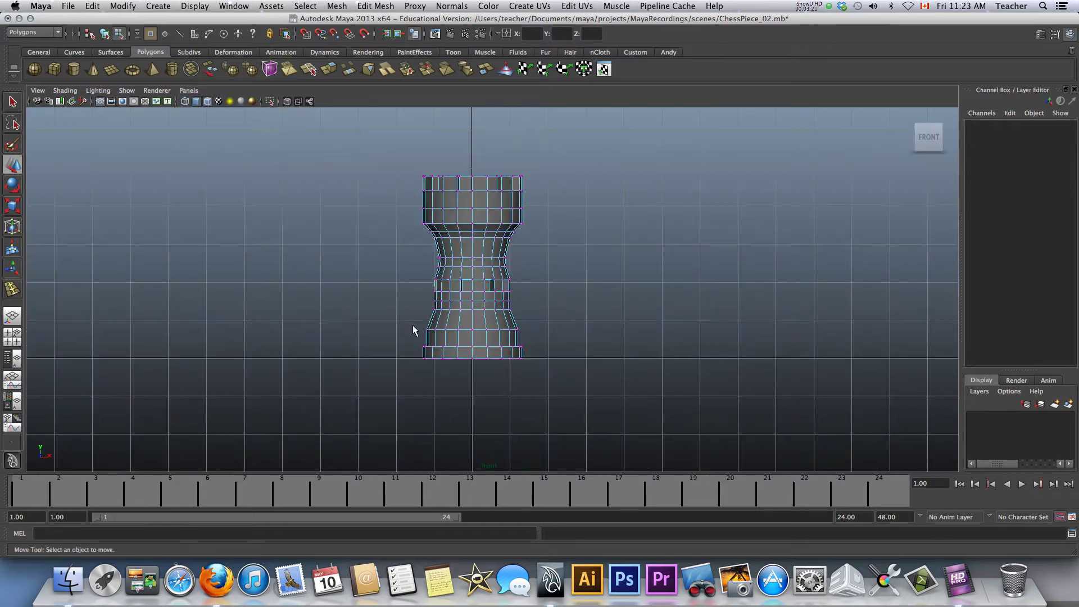
scroll(413, 330, up, 3)
Maximize the side view, change it to the perspective camera and display the rook with smooth shading
key(space)
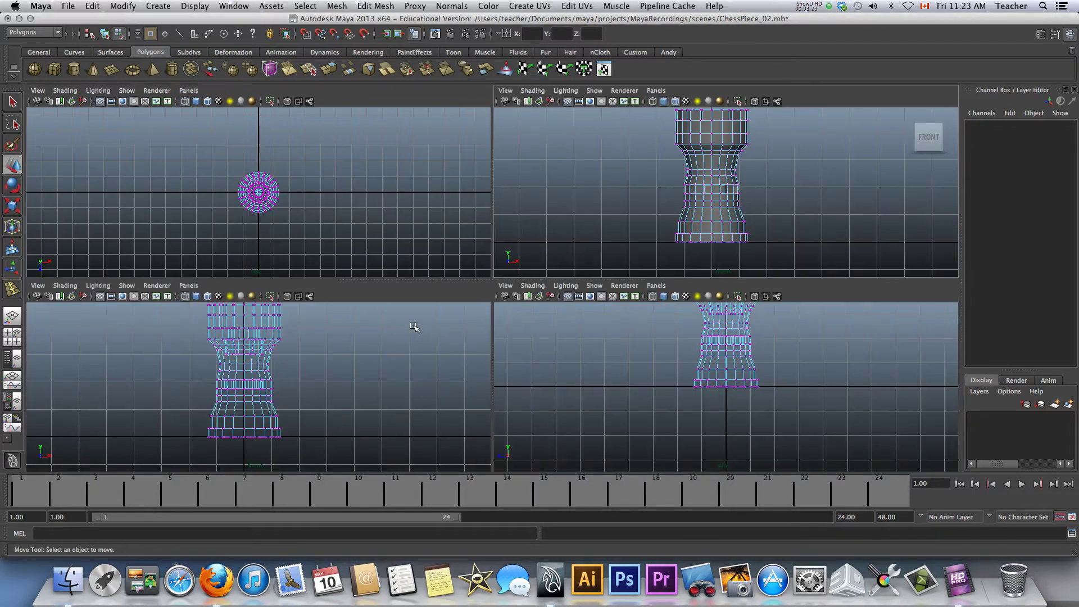
key(space)
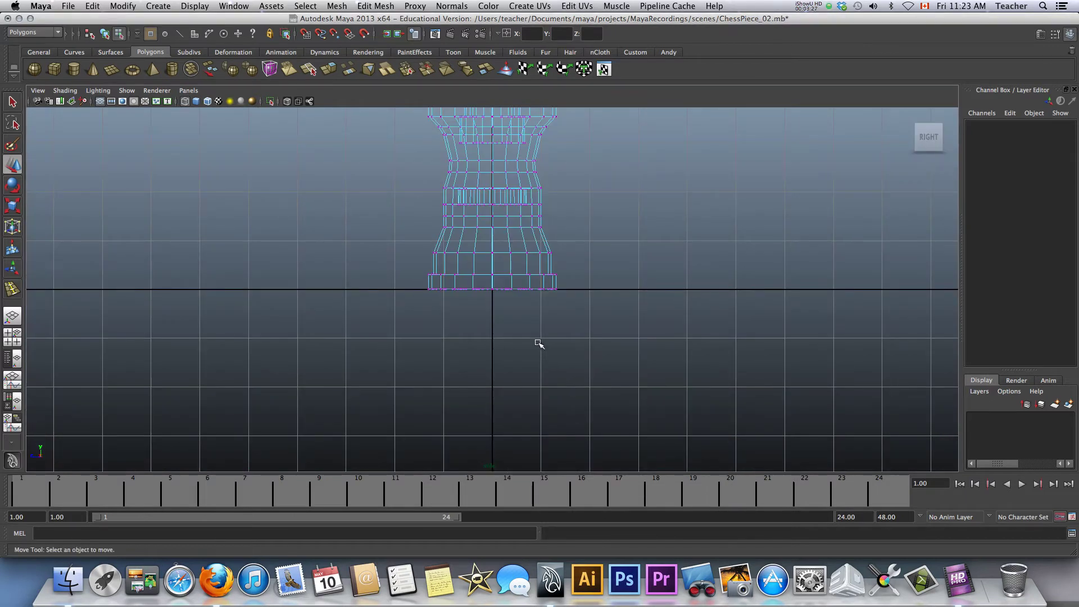
key(space)
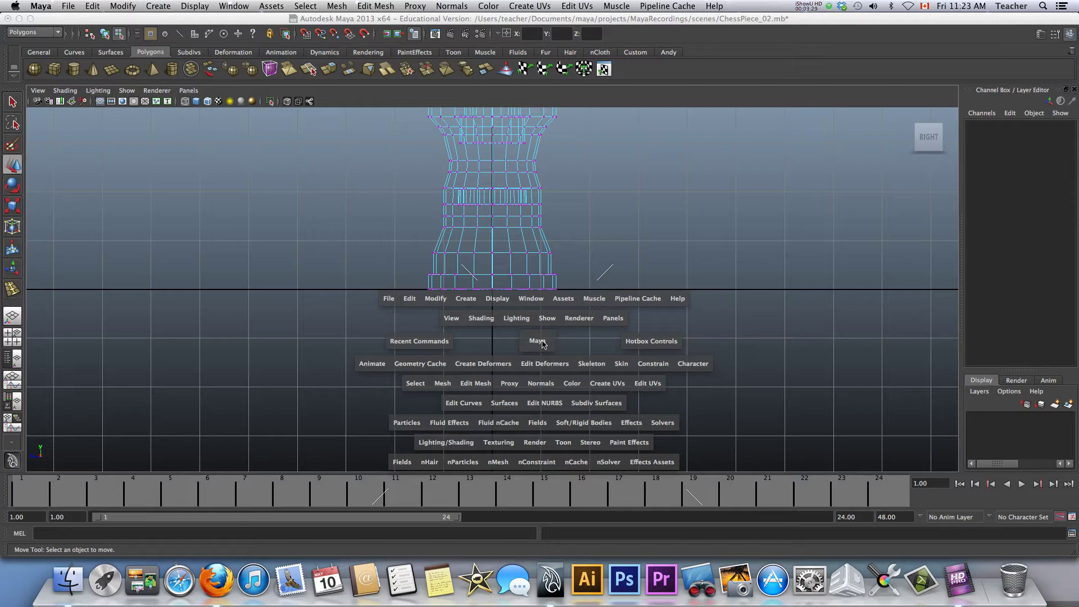
click(552, 344)
drag(552, 344, 551, 318)
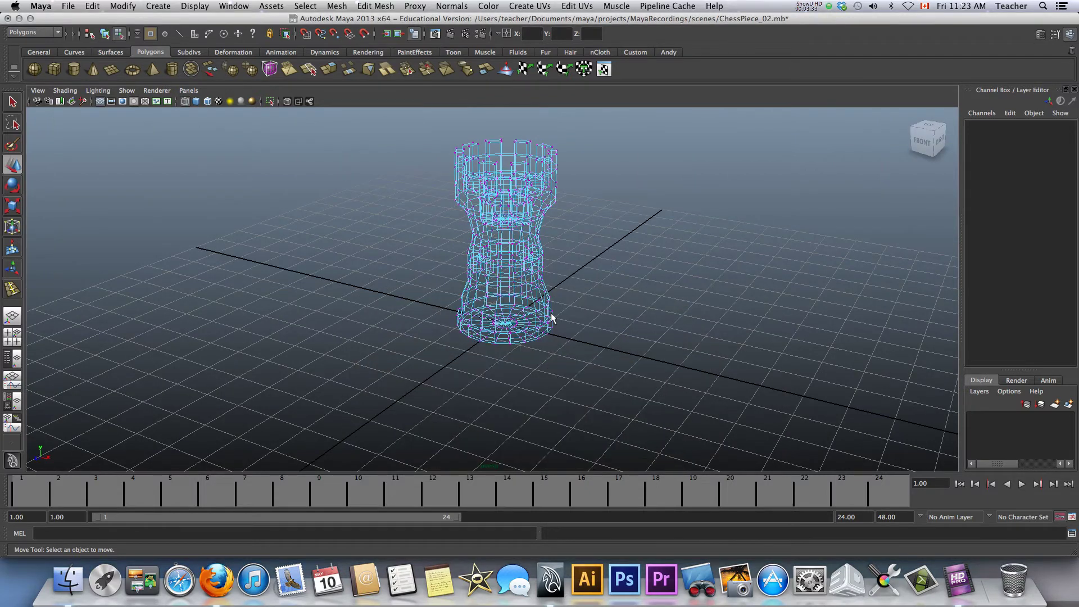
key(5)
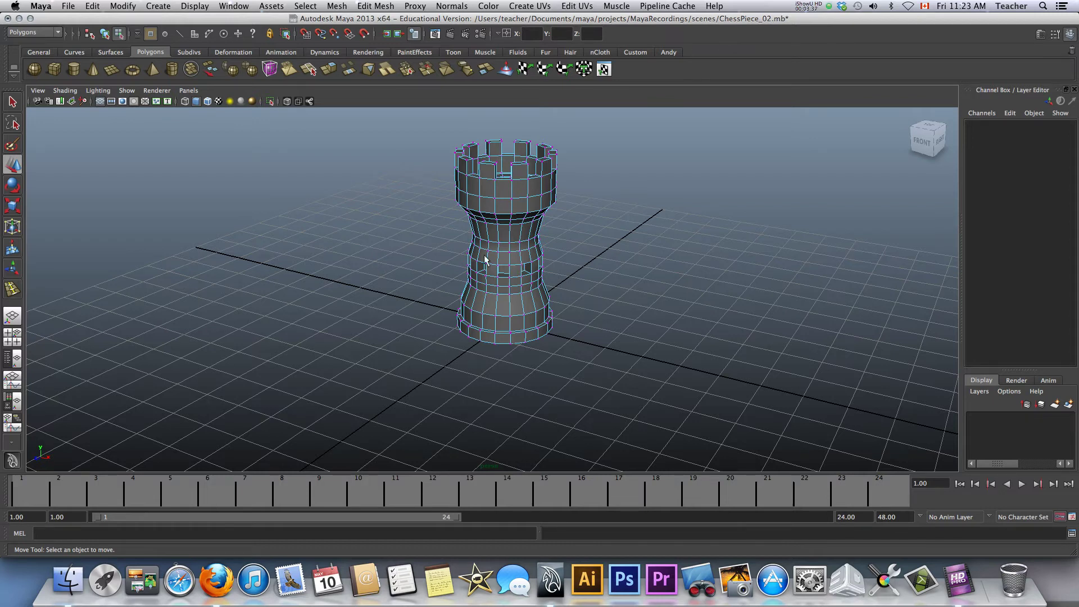
In the right side view, raise all vertices from the window row upward to lengthen the rook's middle
key(space)
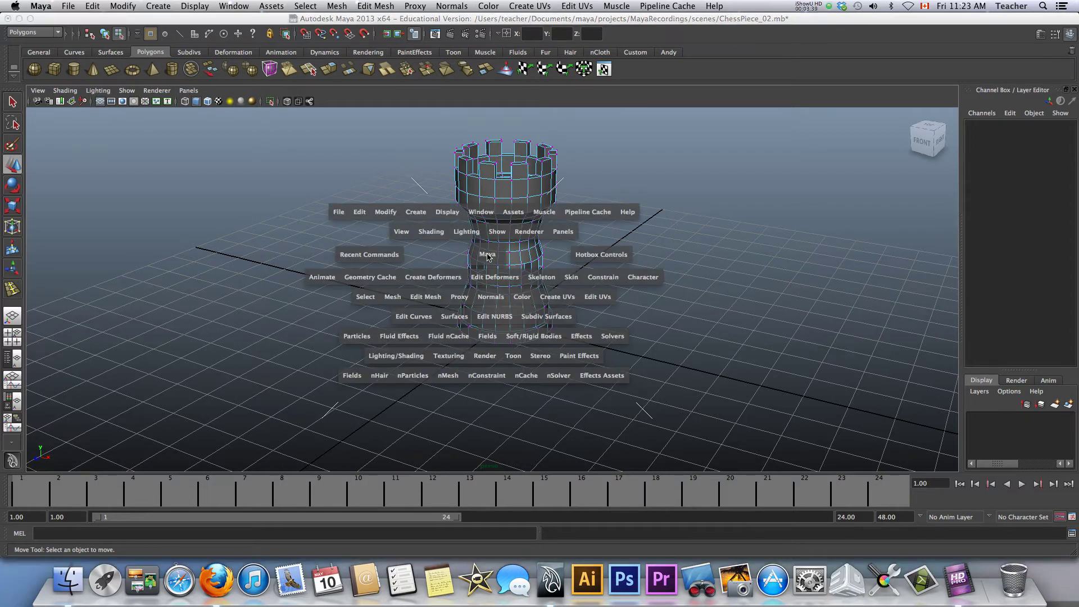
drag(488, 257, 527, 258)
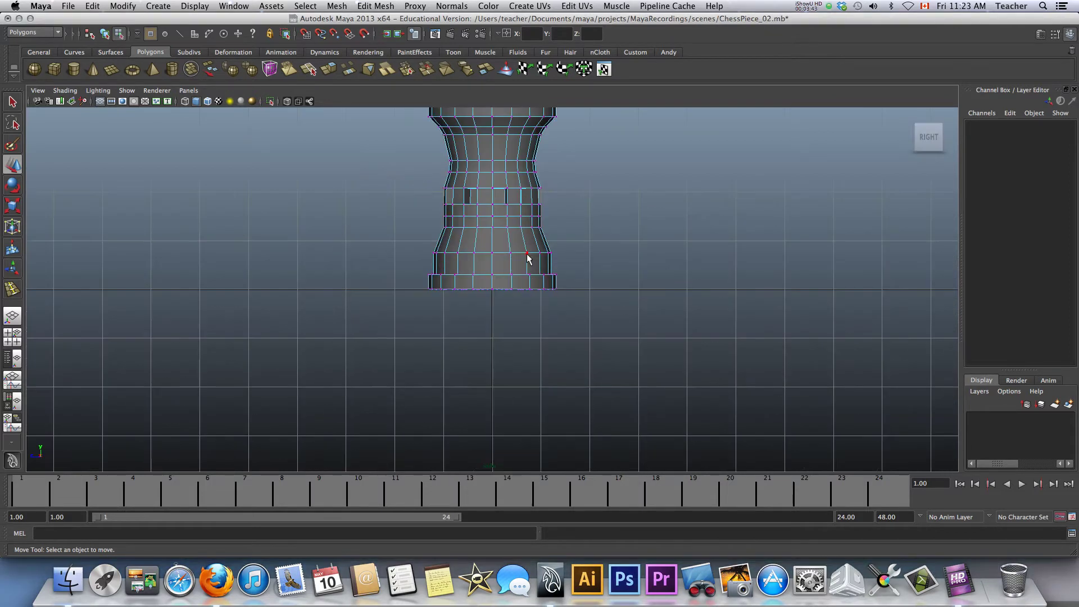
scroll(528, 248, down, 4)
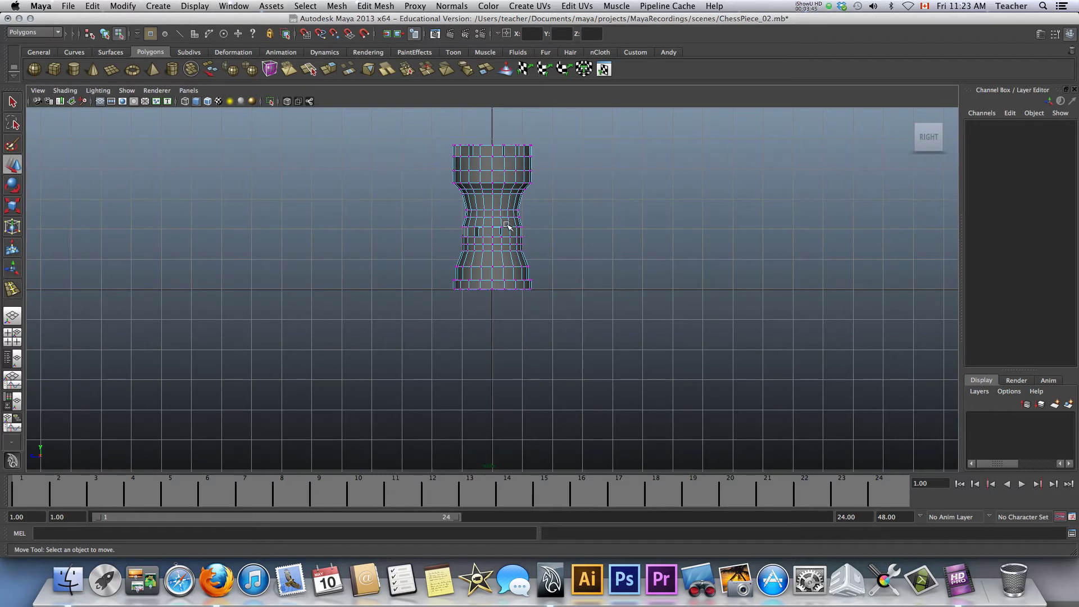
alt+middle_drag(524, 243, 495, 300)
scroll(494, 300, up, 4)
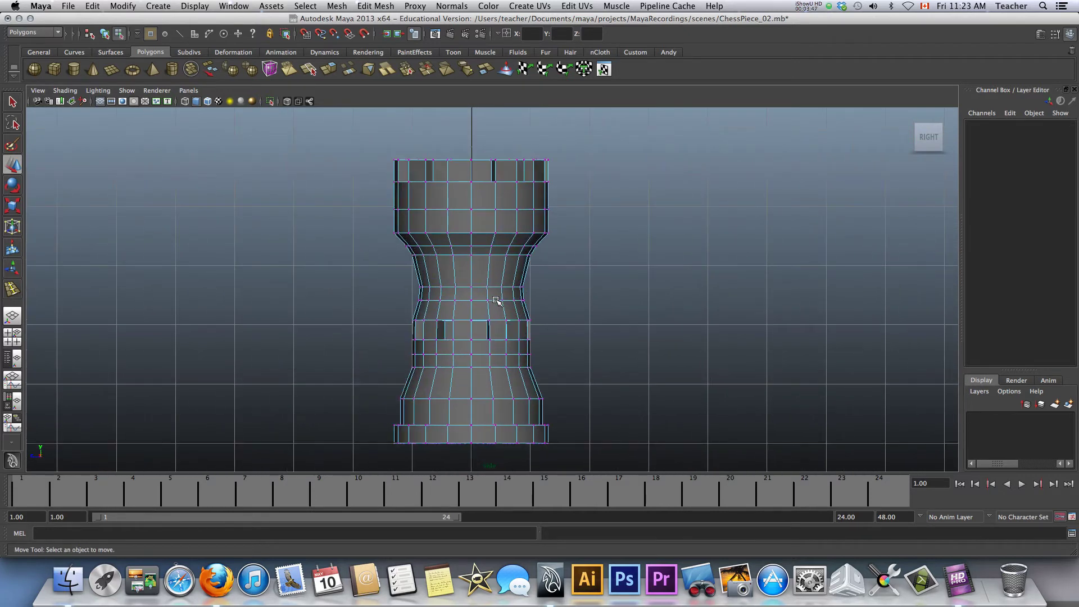
drag(345, 136, 587, 344)
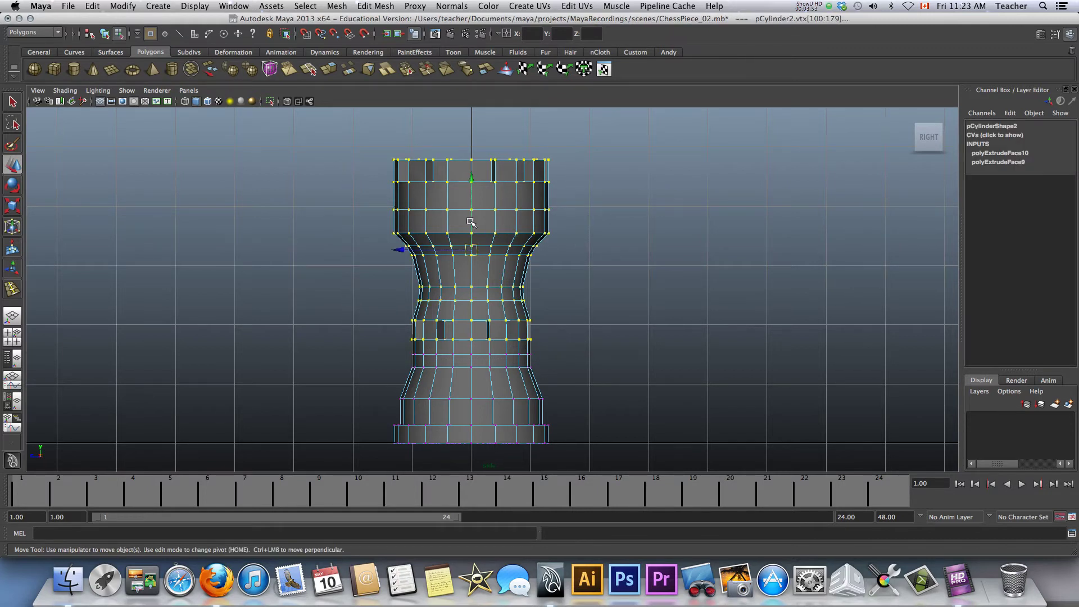
drag(472, 210, 472, 173)
Raise the vertex ring just below the windows to a height of about 1.86 and the lower neck ring to about 3.48
drag(377, 334, 543, 362)
drag(473, 330, 471, 309)
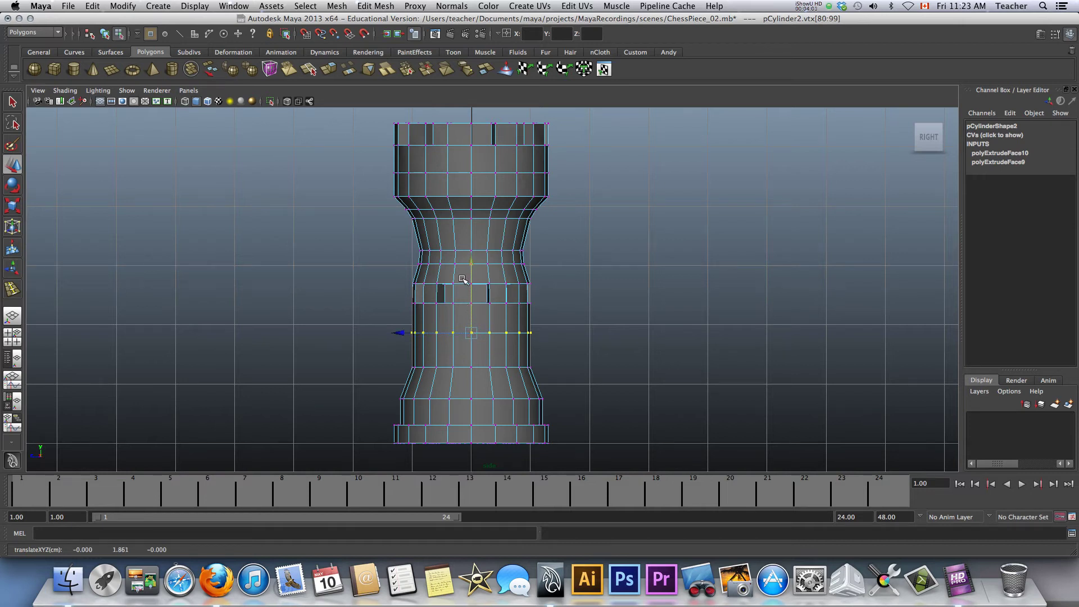
drag(396, 245, 550, 252)
drag(474, 231, 473, 216)
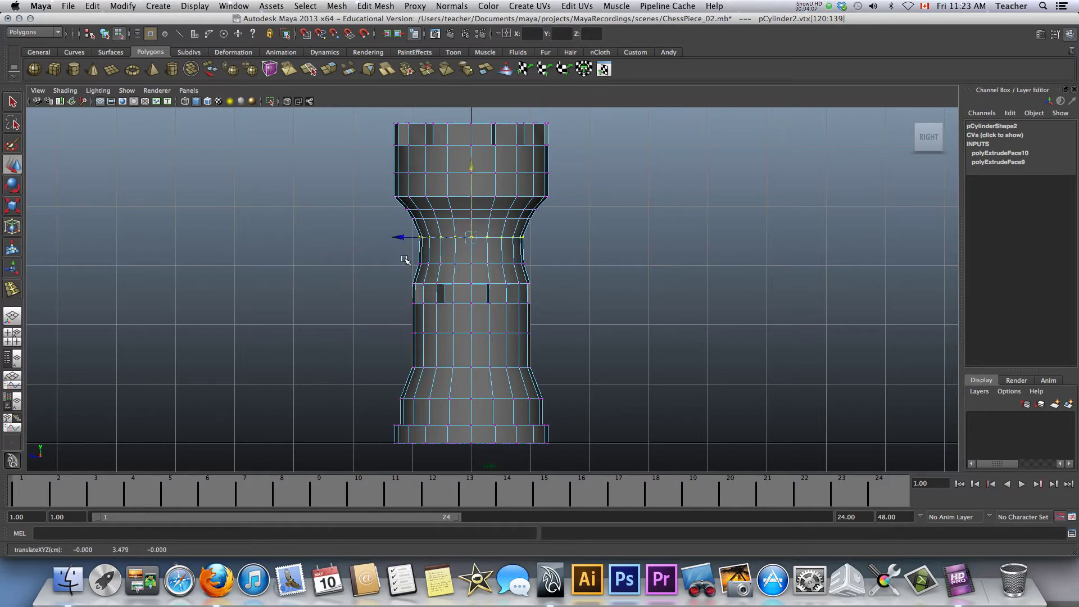
Select the upper and lower vertex rings of the window row and lower them to a height of about 2.4
drag(383, 287, 564, 314)
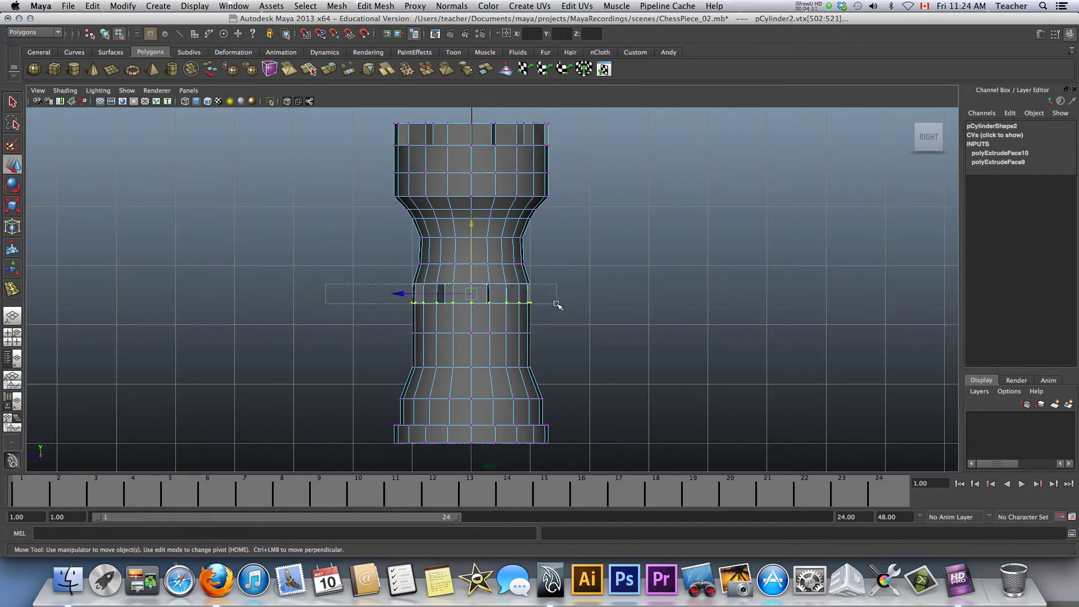
drag(321, 274, 574, 318)
drag(474, 237, 472, 244)
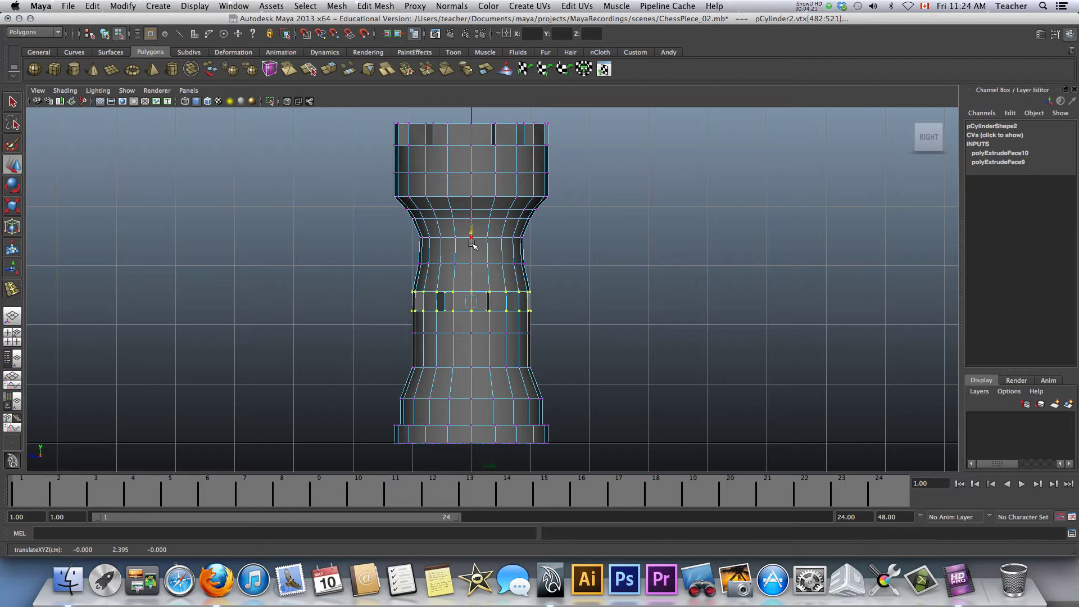
Lower the vertex ring just below the windows to a height of about 1.75 and both window-row rings to about 2.34
drag(400, 329, 558, 345)
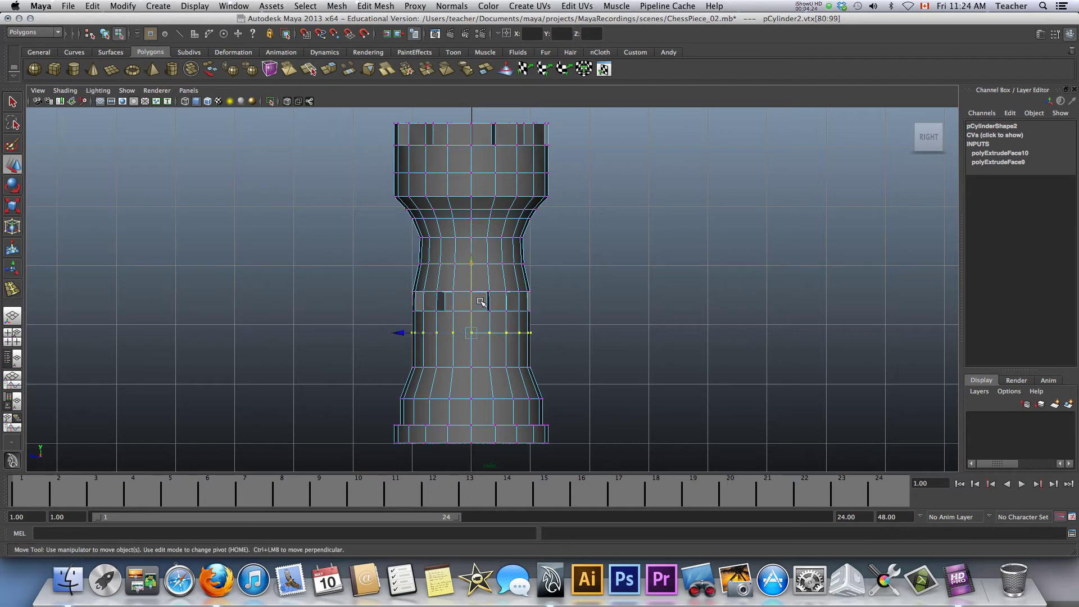
click(458, 313)
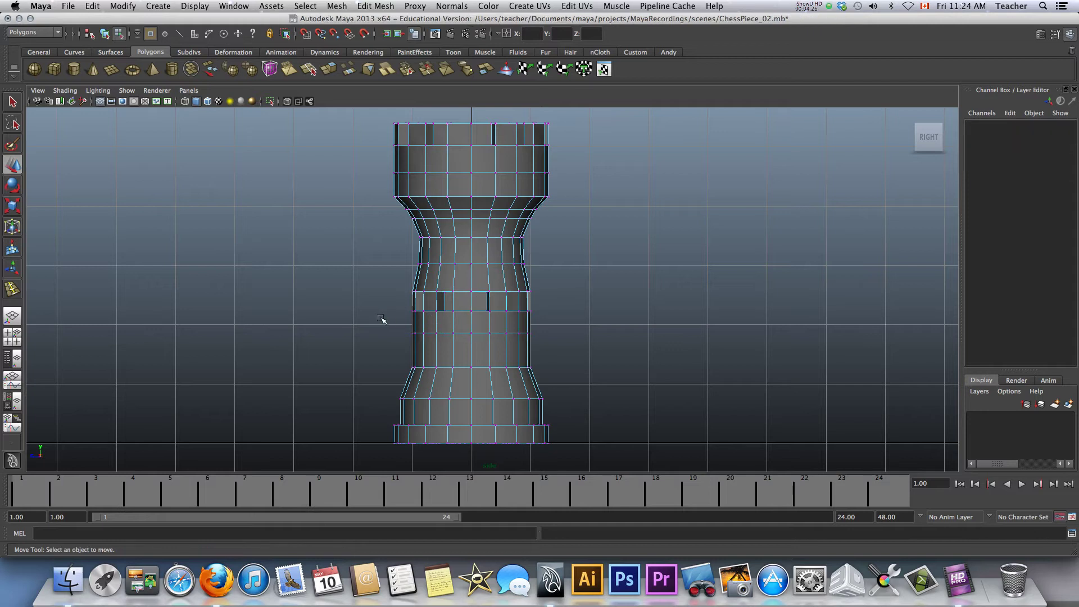
drag(379, 318, 584, 340)
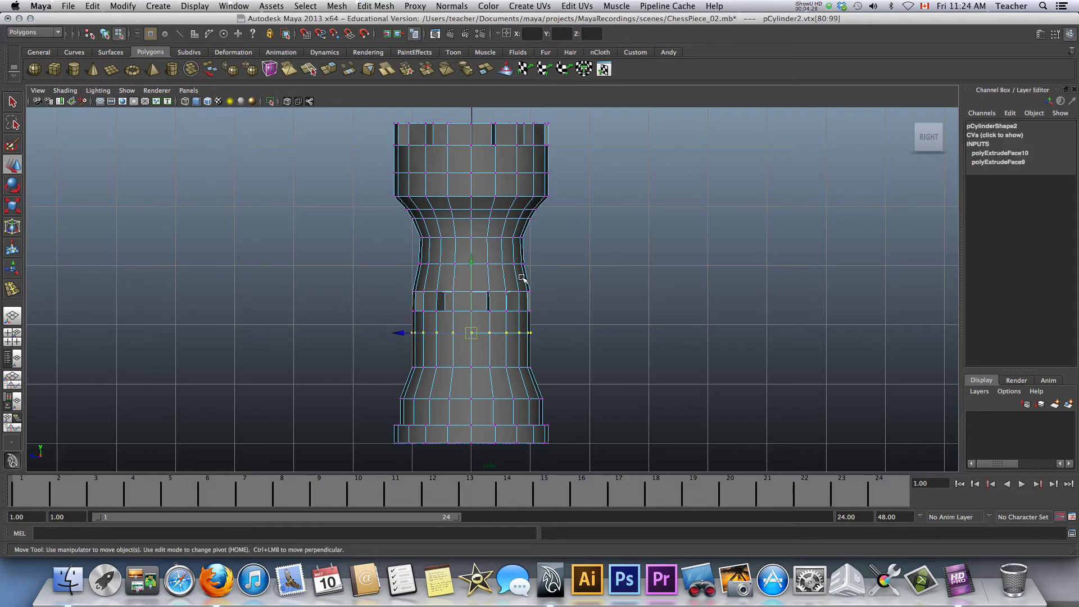
drag(476, 276, 471, 283)
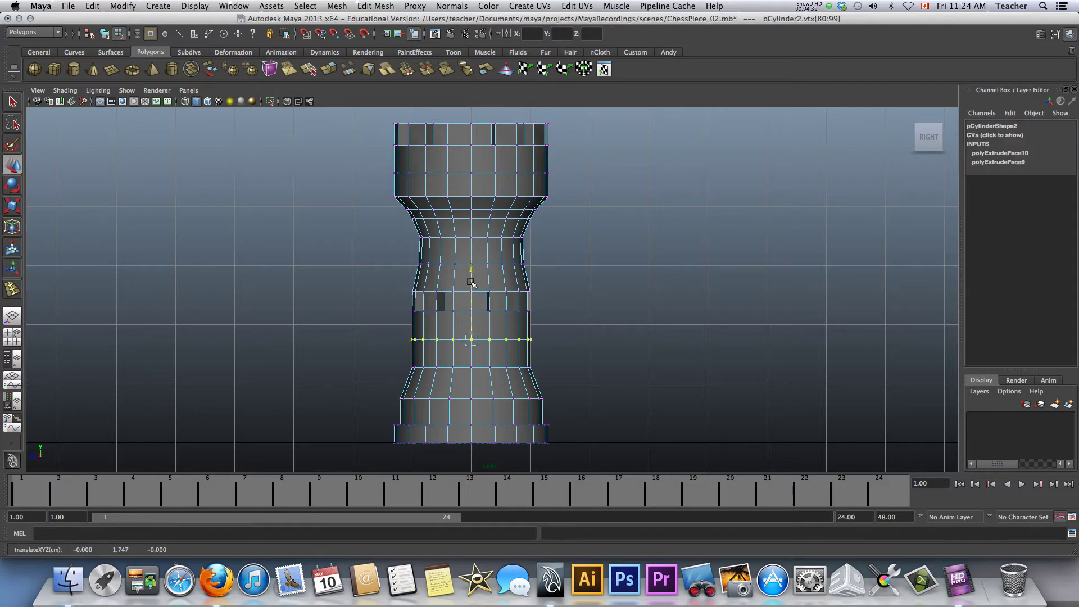
drag(389, 288, 559, 319)
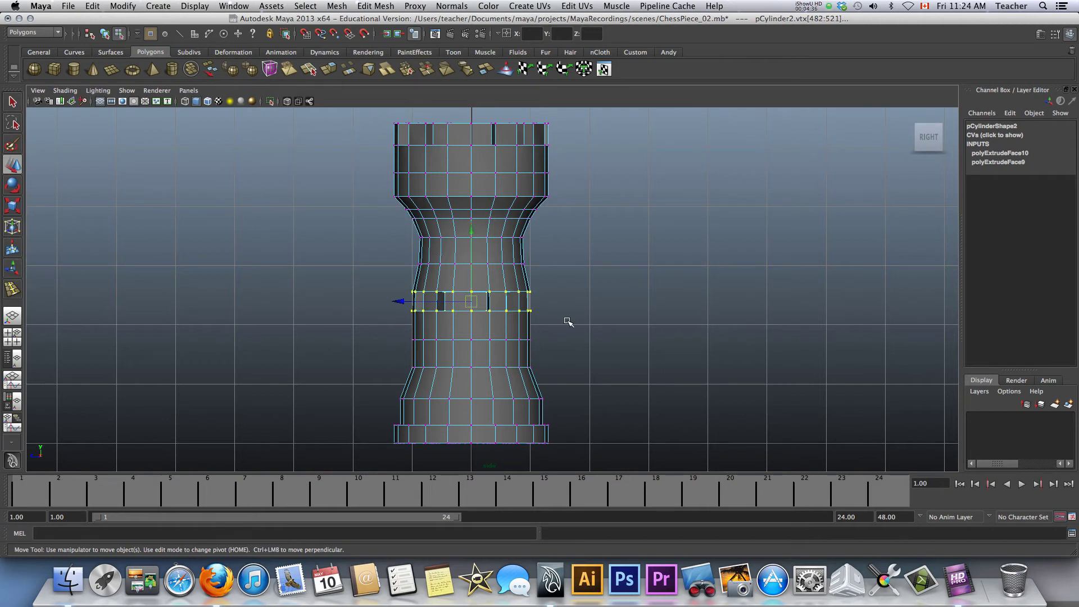
drag(473, 240, 475, 243)
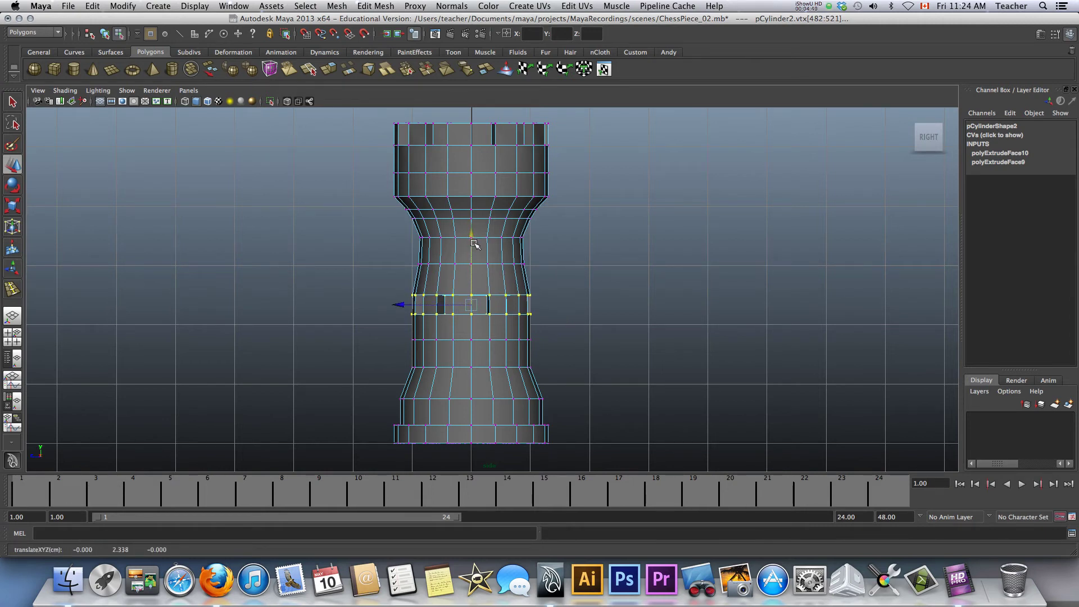
click(332, 263)
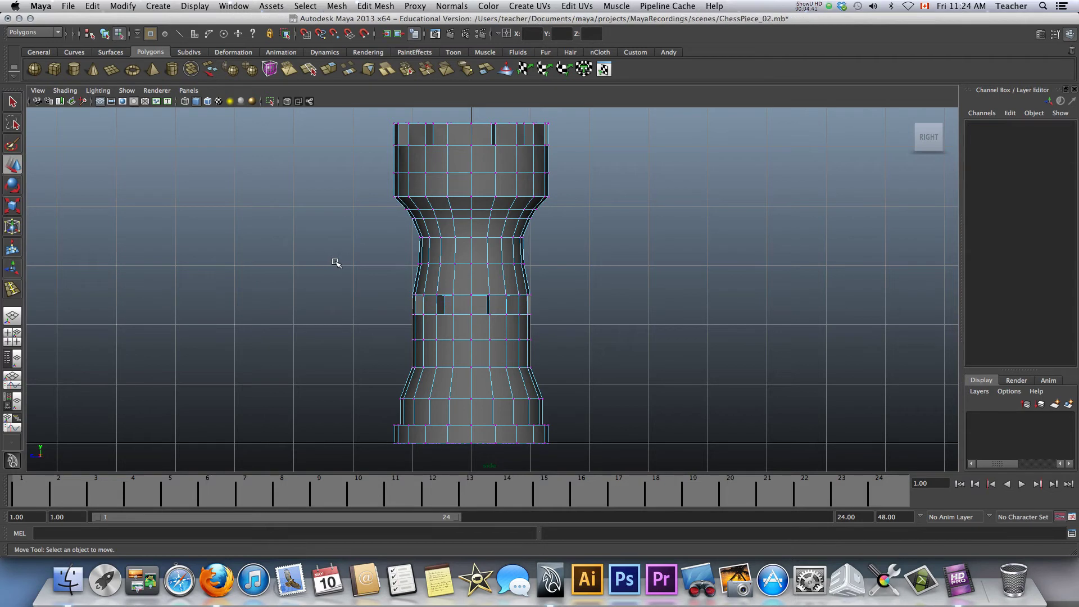
Switch from the right side view to the perspective view of the rook
key(space)
click(446, 305)
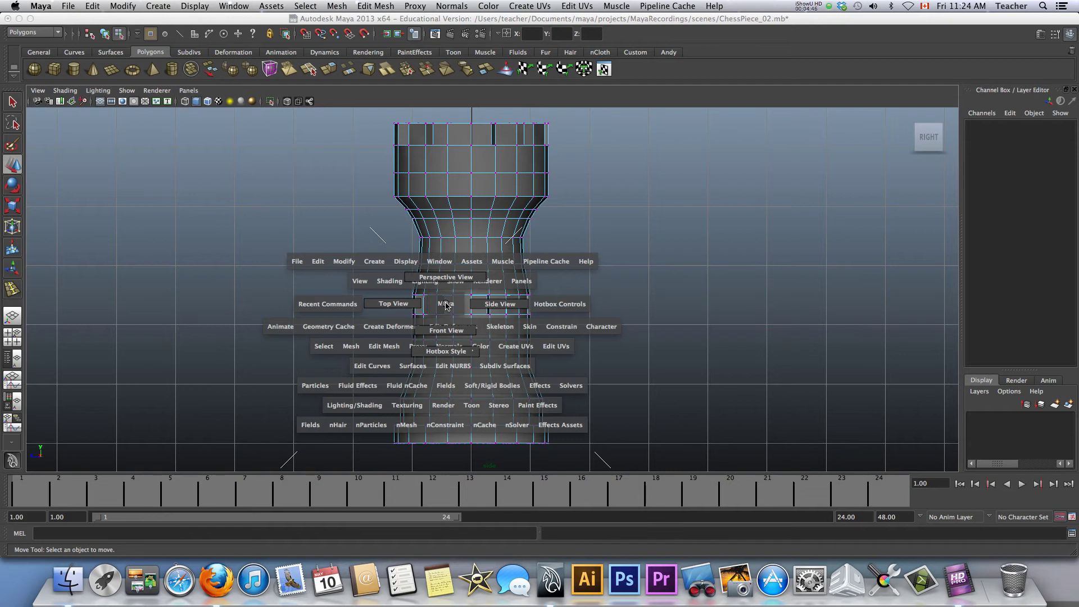
drag(446, 305, 444, 283)
scroll(504, 309, up, 5)
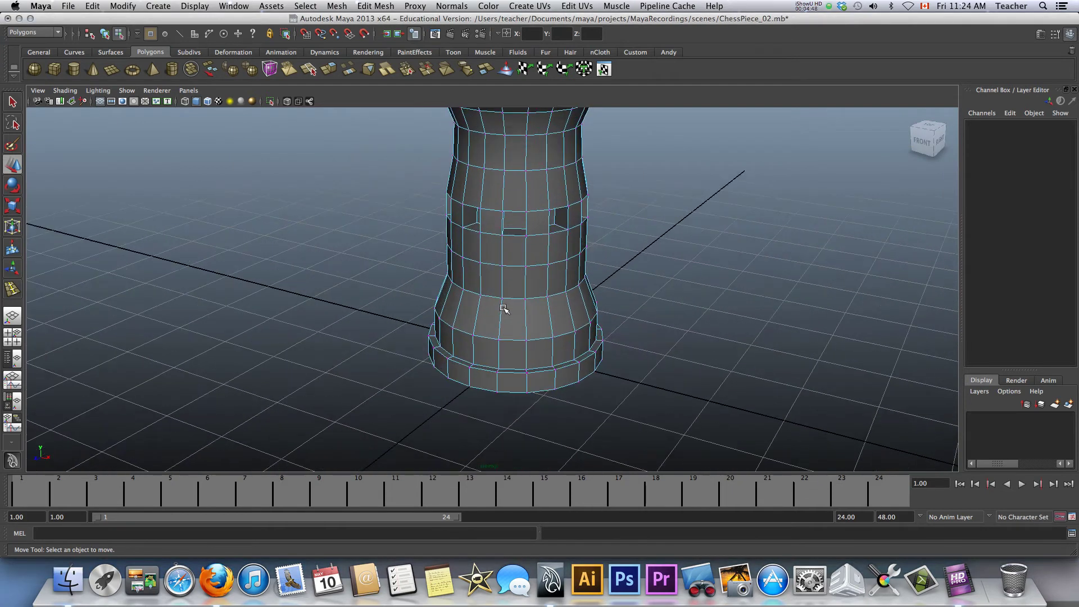
scroll(504, 309, down, 3)
click(188, 90)
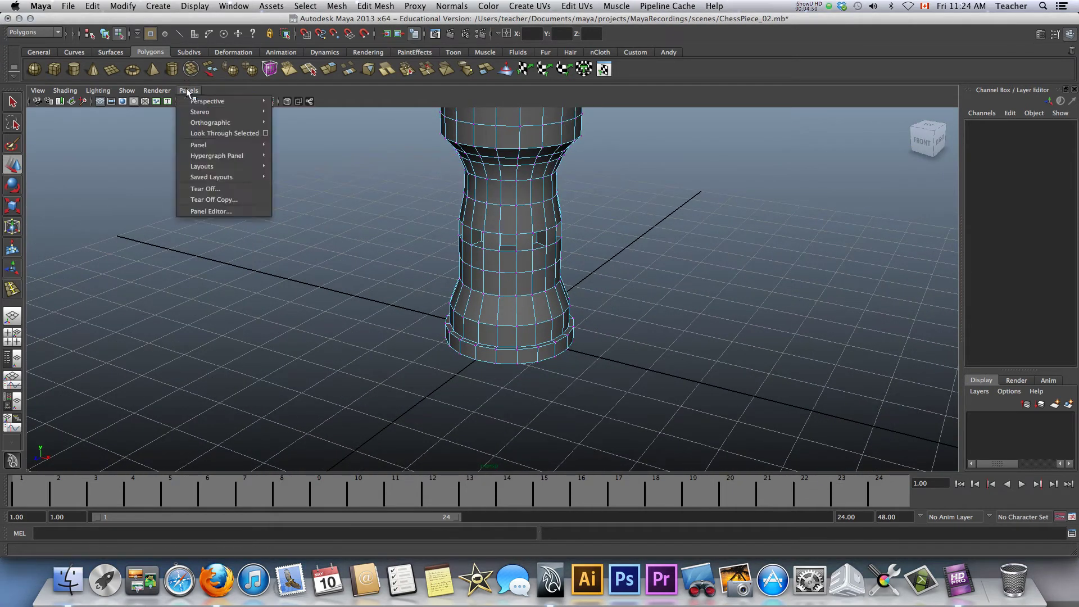
mouse_move(208, 101)
click(280, 103)
Select the edge loop where the body meets the top of the base rim and raise it to a height of about 0.49
scroll(555, 314, up, 2)
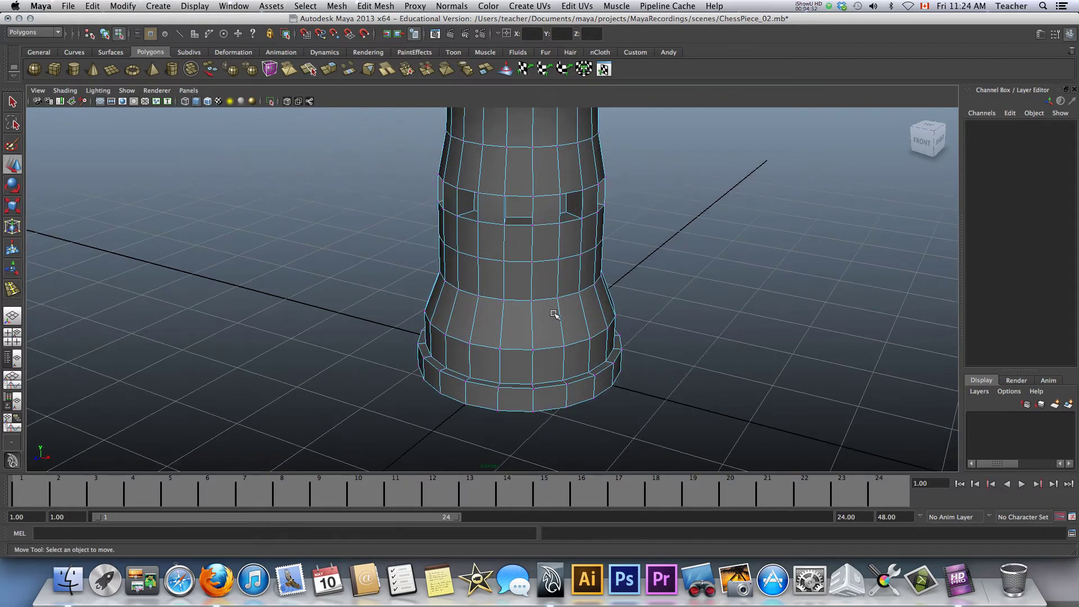
scroll(556, 315, up, 2)
alt+drag(650, 352, 666, 333)
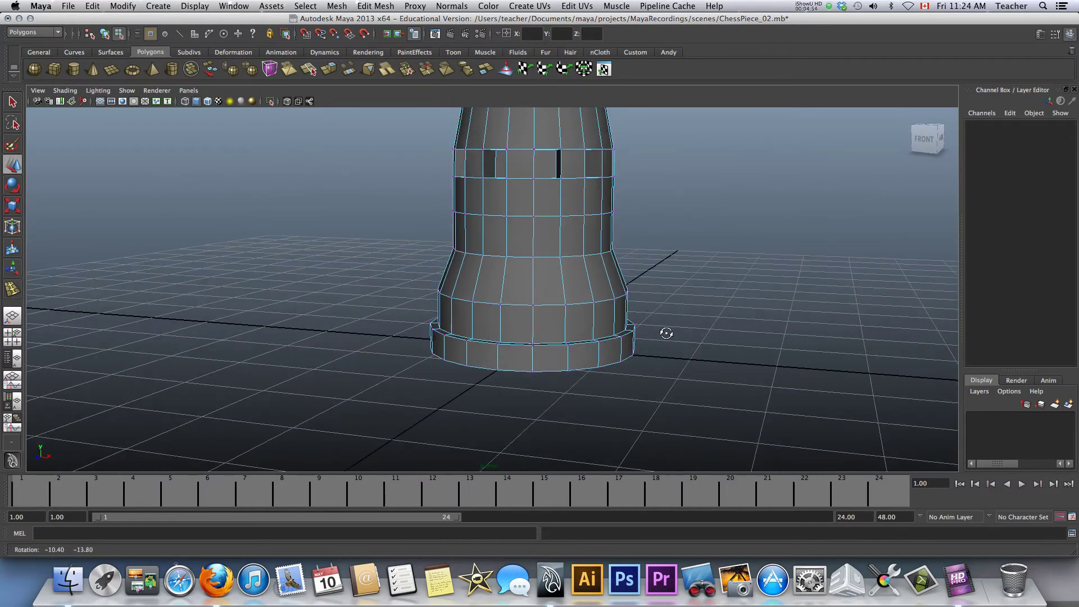
scroll(535, 337, up, 3)
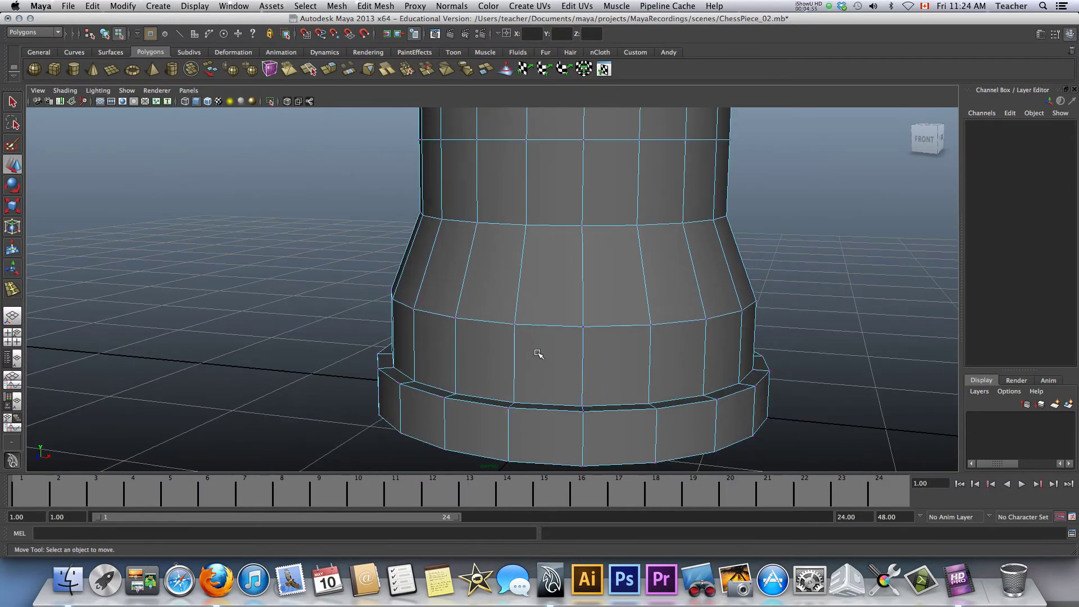
right_drag(605, 405, 607, 374)
double_click(611, 406)
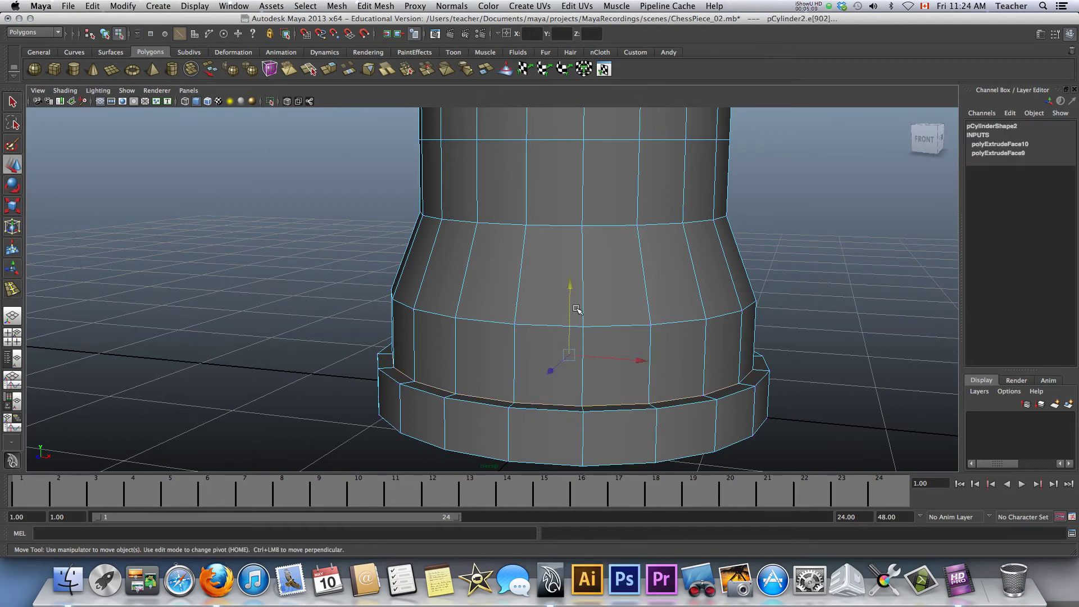
drag(571, 308, 572, 284)
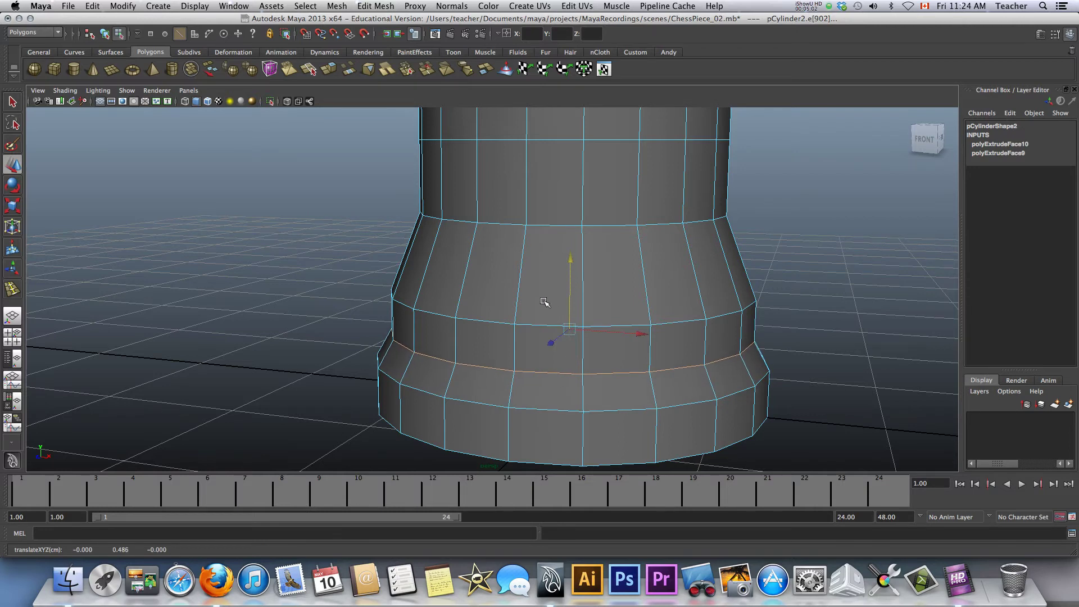
scroll(543, 302, down, 5)
scroll(544, 302, down, 6)
scroll(546, 302, up, 2)
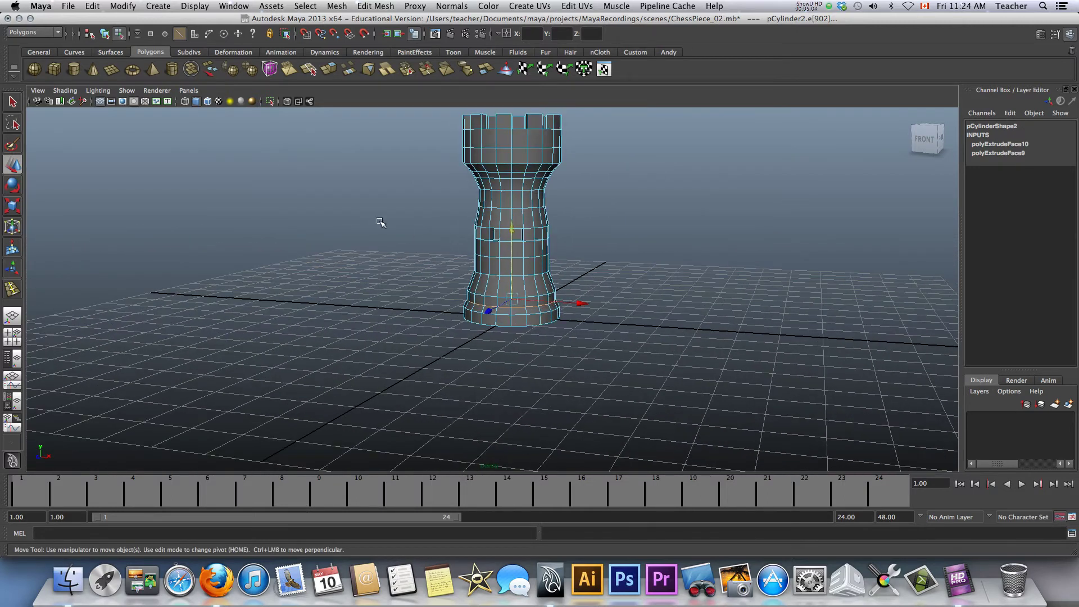
alt+drag(376, 219, 435, 231)
middle_drag(555, 112, 527, 172)
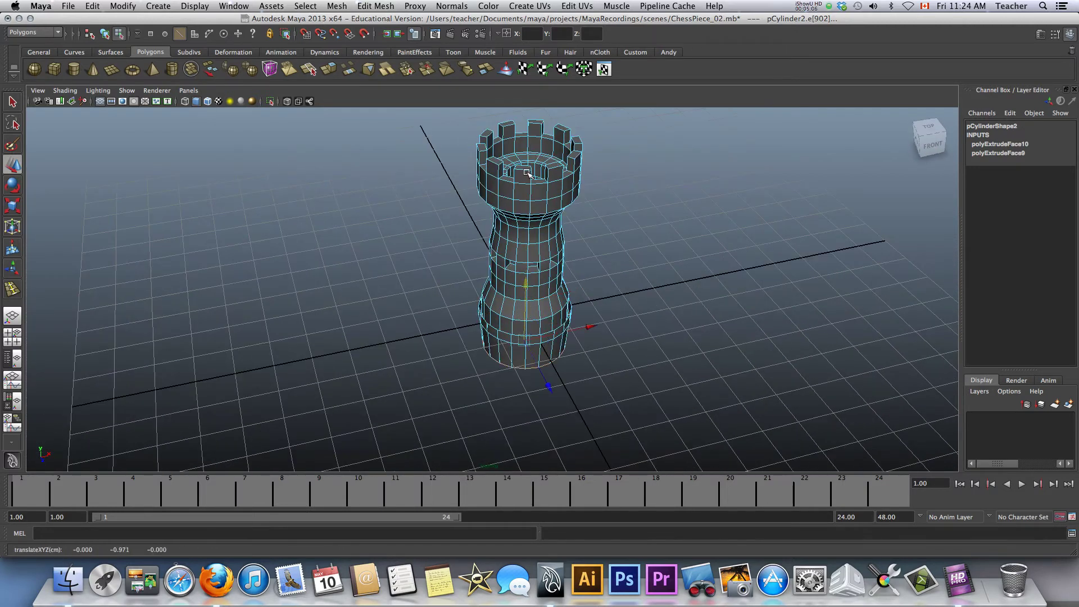
key(z)
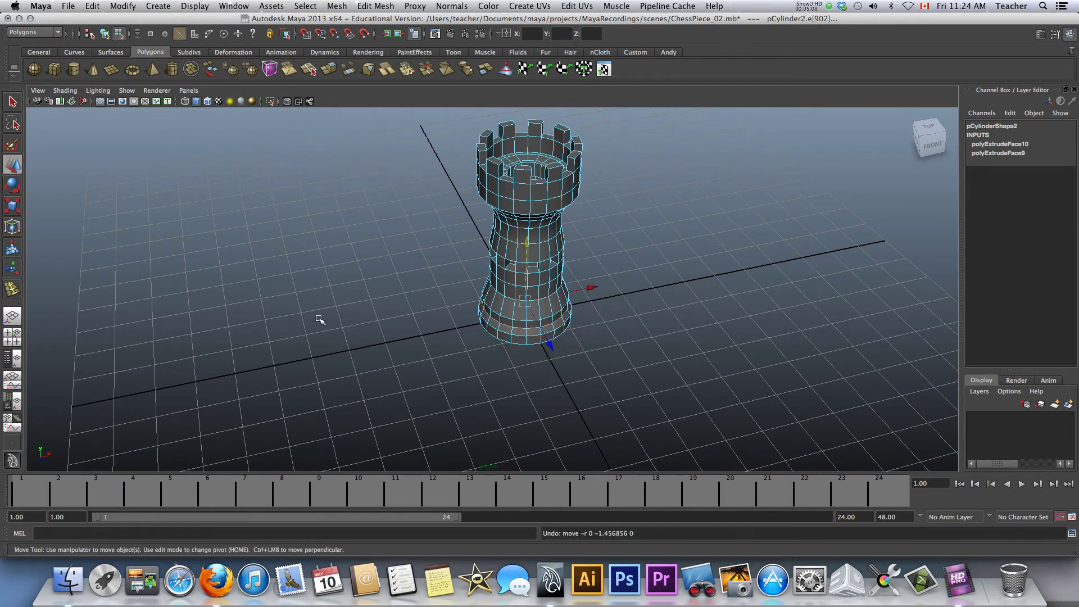
click(335, 320)
Select the inner top edges of the battlements around the crown and raise them to a height of about 5.86, sloping the tops
alt+middle_drag(462, 230, 453, 339)
scroll(487, 307, up, 5)
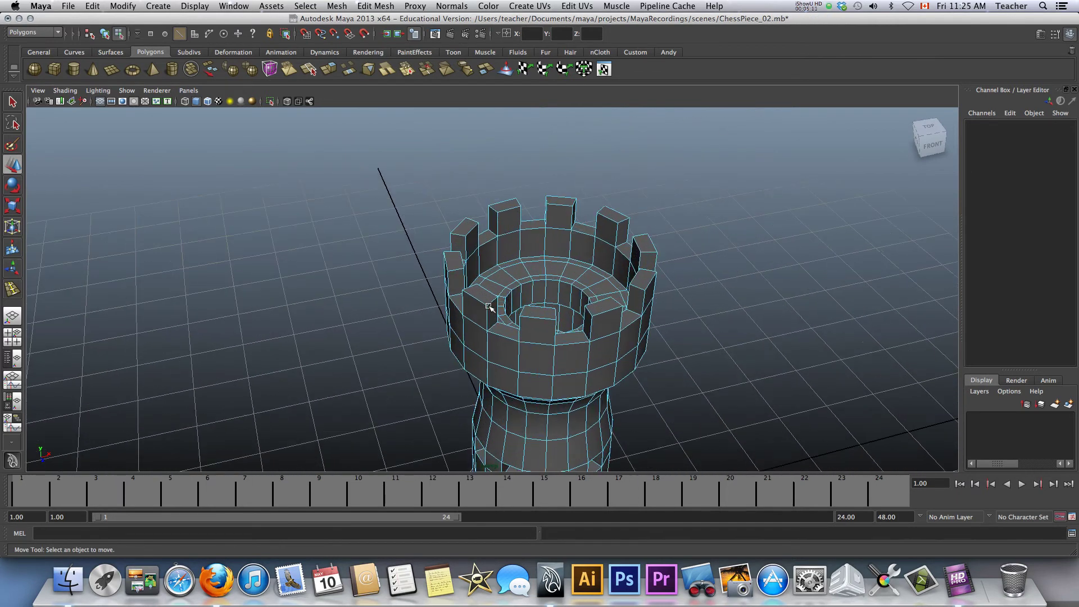
click(510, 211)
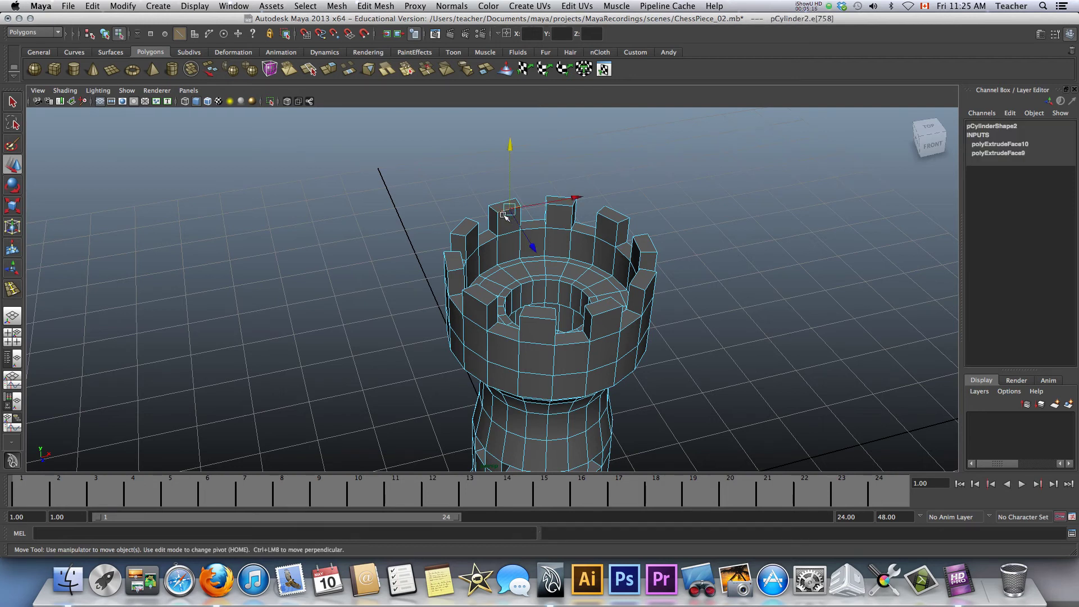
click(565, 211)
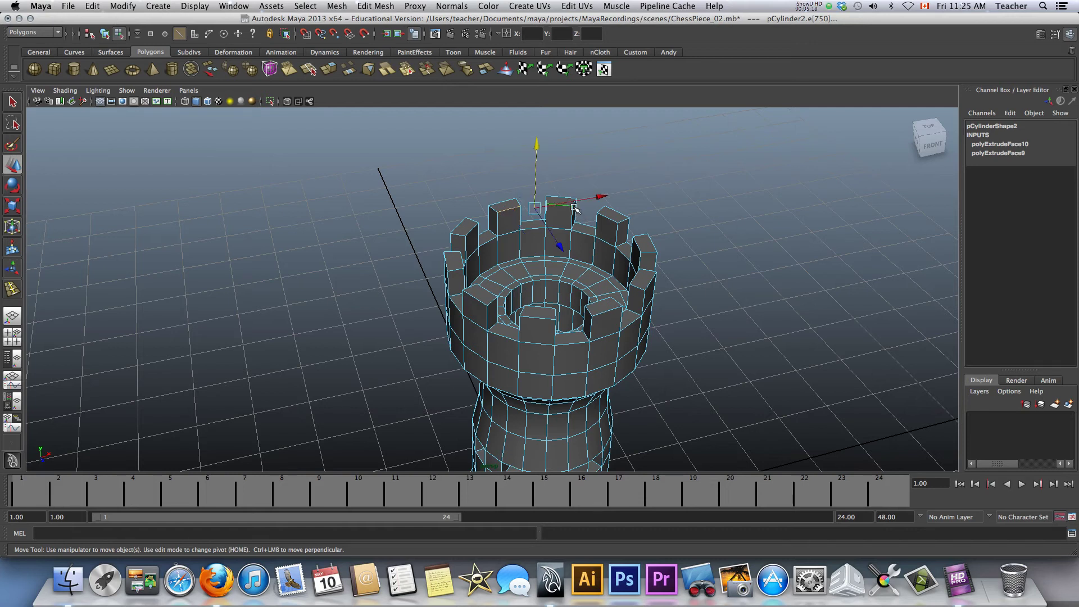
shift+click(635, 244)
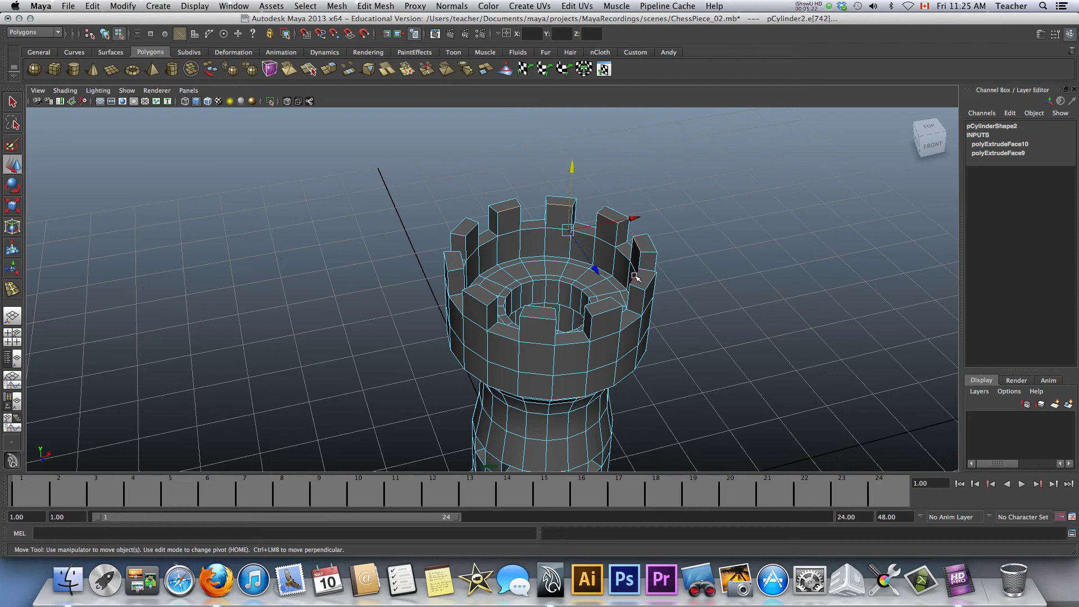
shift+click(635, 276)
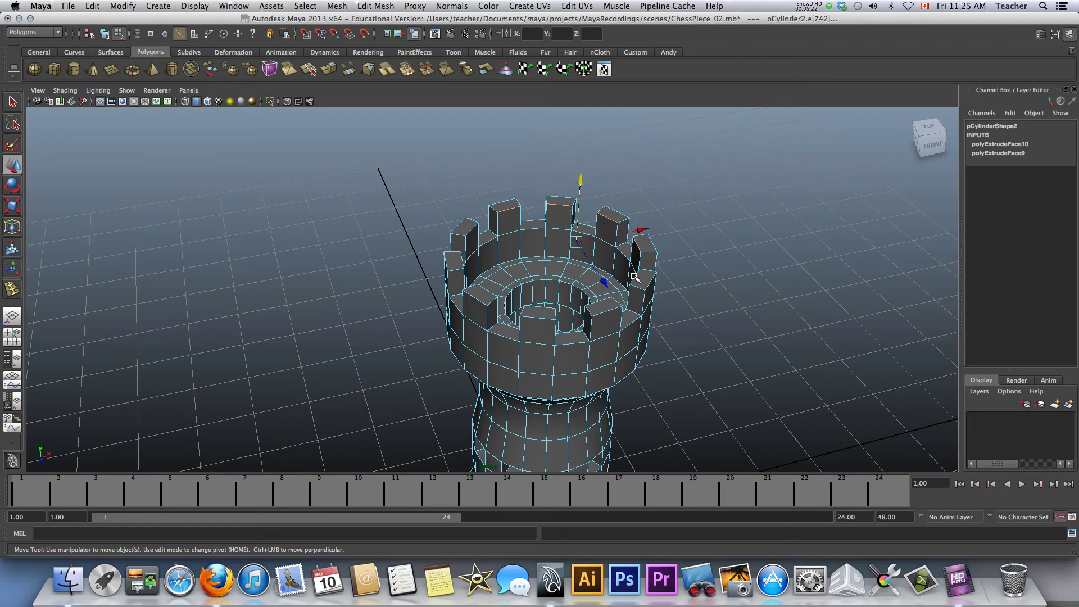
shift+click(594, 304)
shift+click(535, 308)
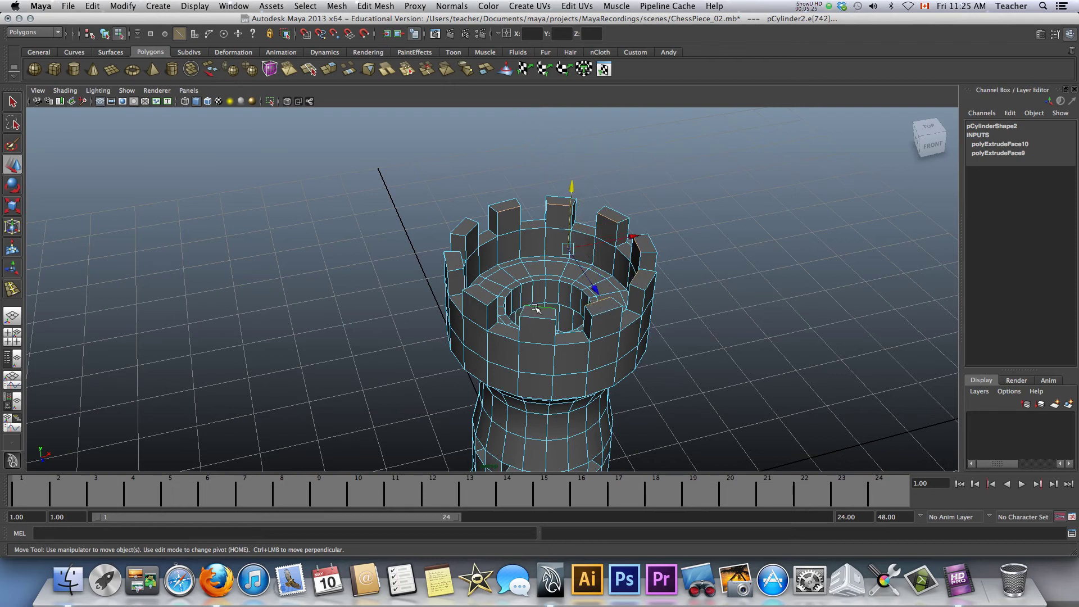
shift+click(488, 292)
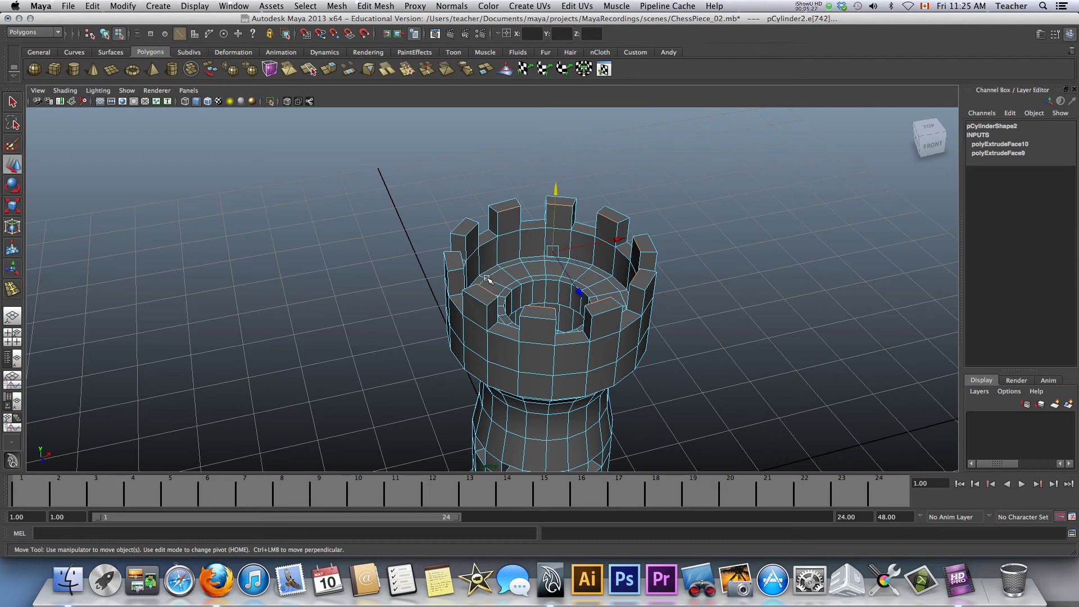
shift+click(462, 240)
alt+drag(489, 328, 420, 319)
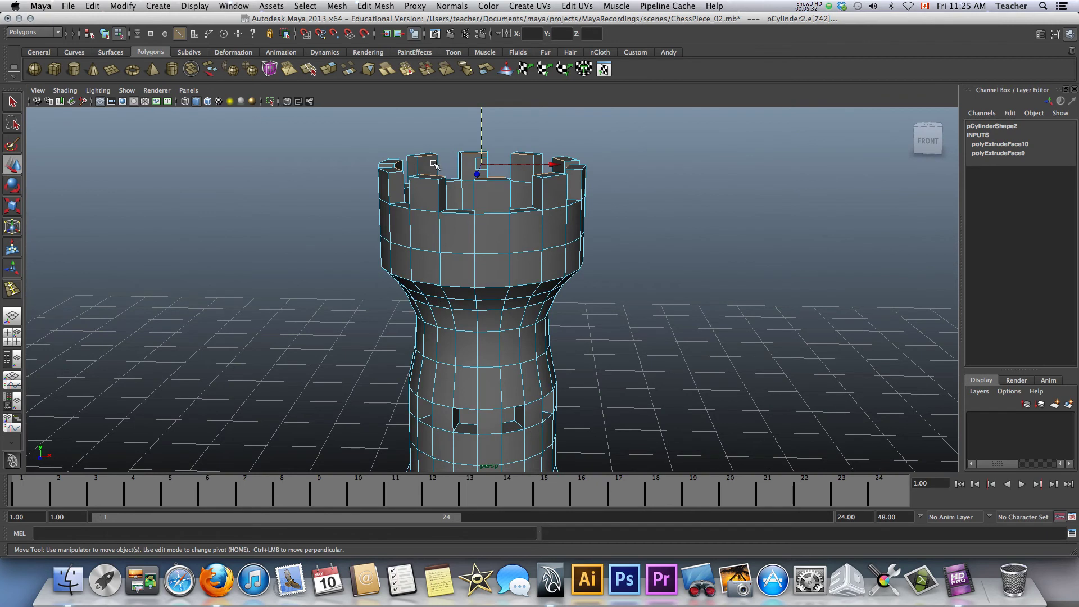
scroll(433, 175, up, 3)
scroll(434, 181, down, 5)
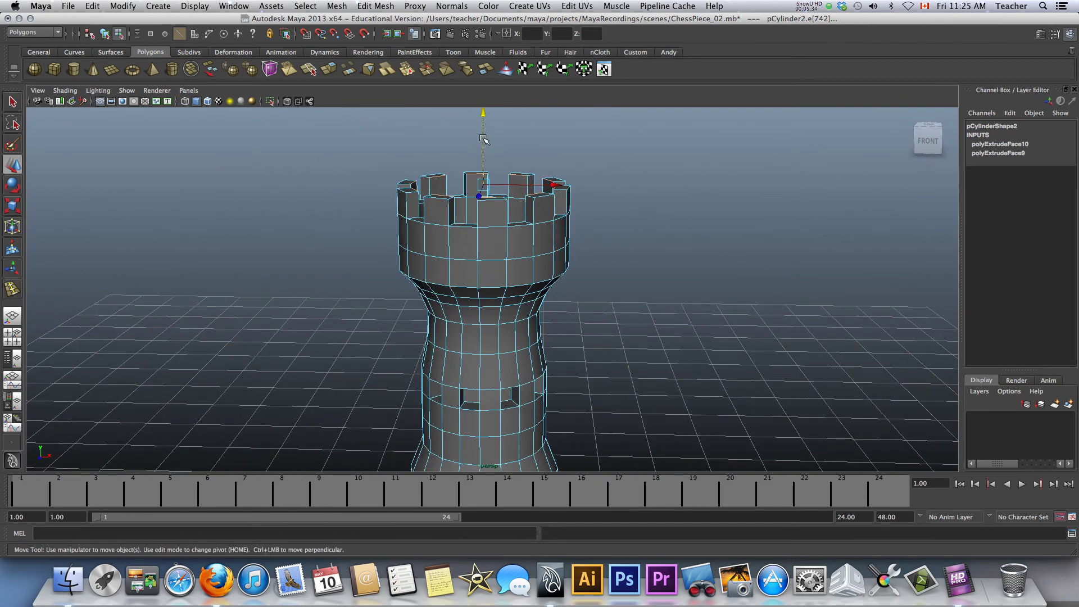
drag(482, 136, 485, 109)
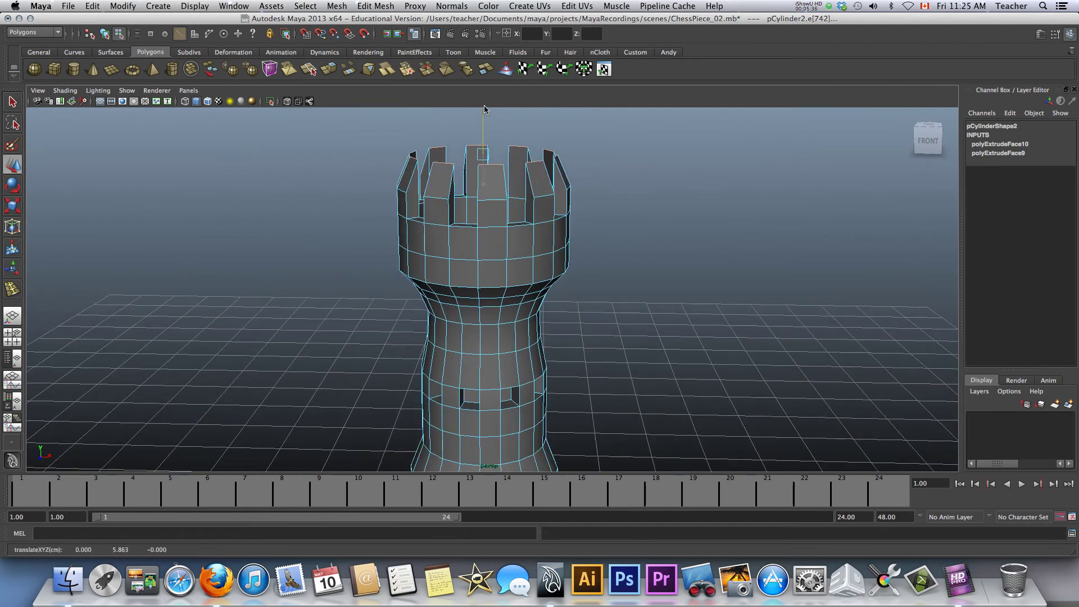
Return the rook to object mode, deselect it and display the wireframe over the shaded surface
alt+drag(339, 292, 591, 344)
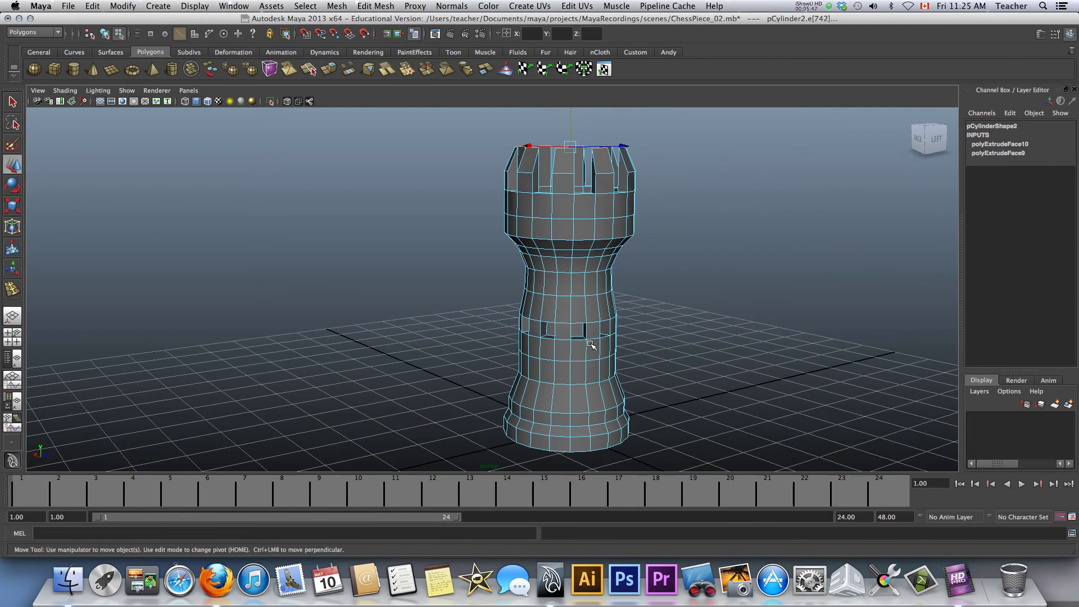
right_drag(583, 315, 624, 305)
click(587, 304)
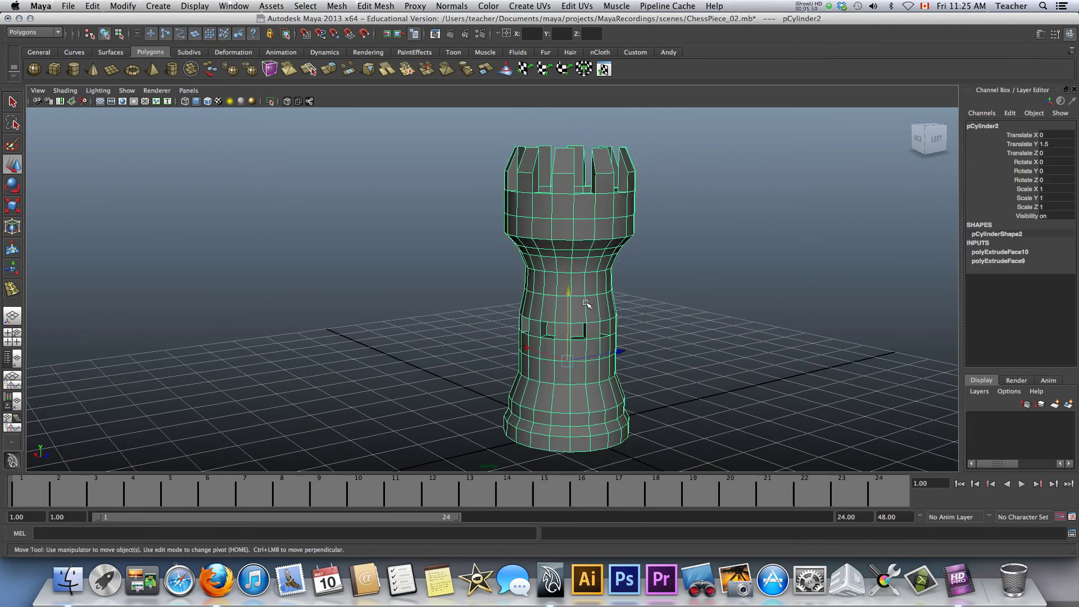
click(476, 296)
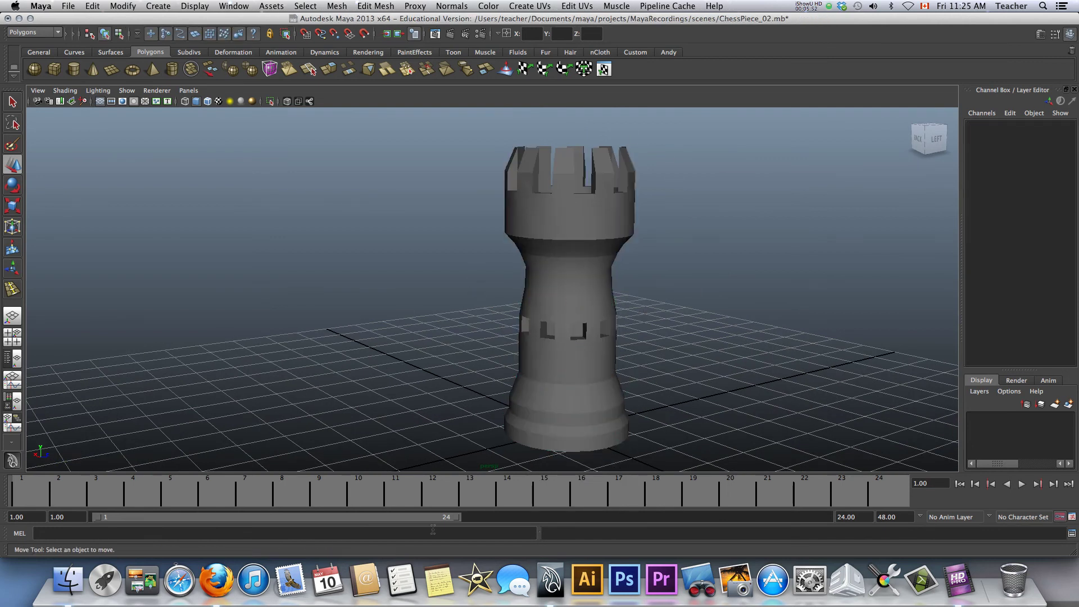
click(65, 91)
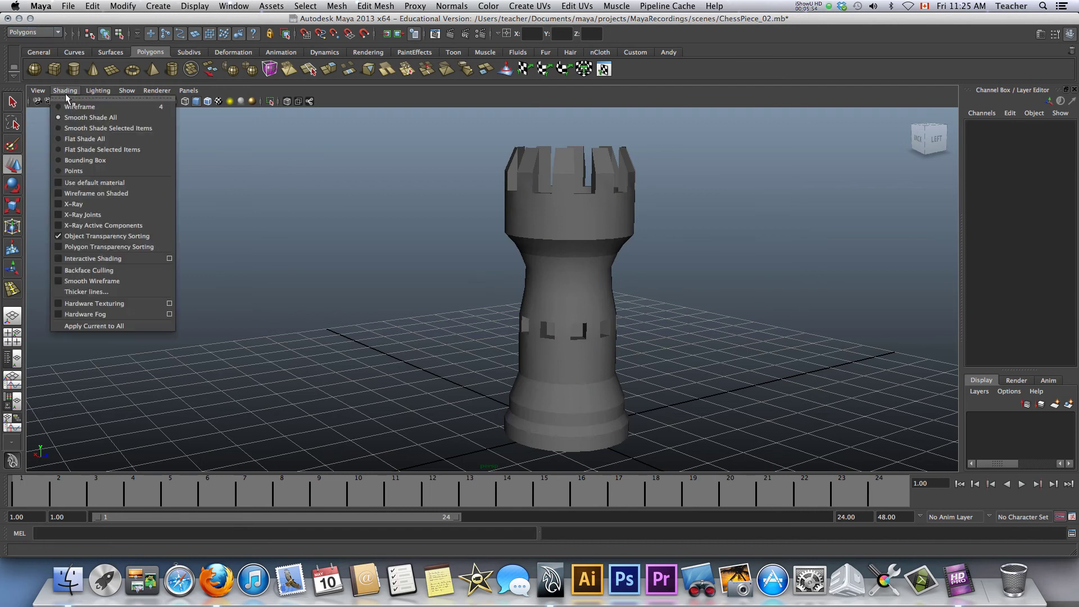
click(86, 193)
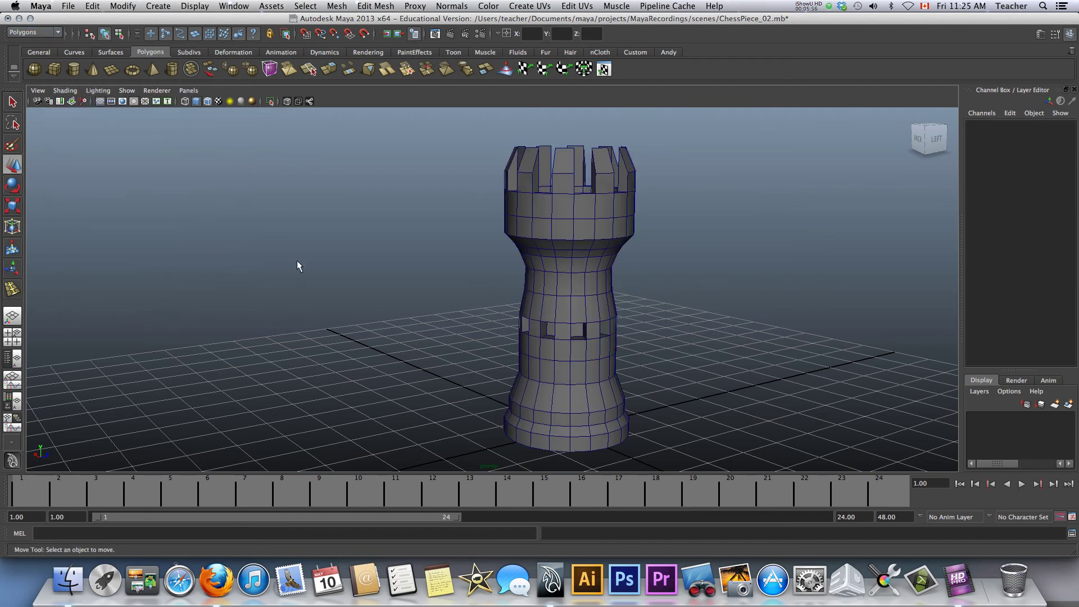
scroll(525, 305, up, 3)
scroll(534, 309, down, 3)
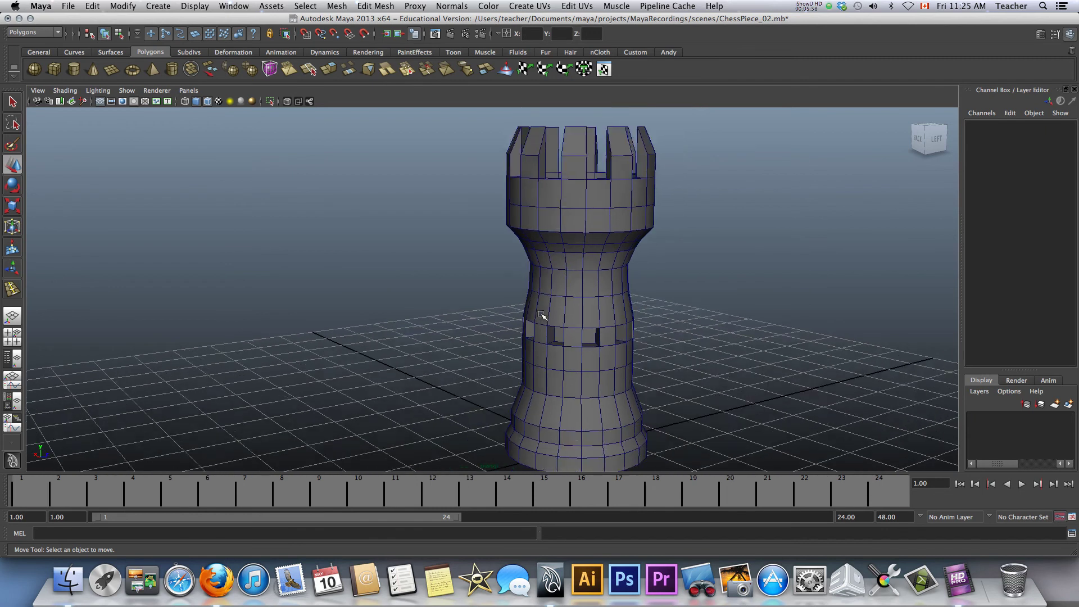
alt+middle_drag(565, 333, 487, 313)
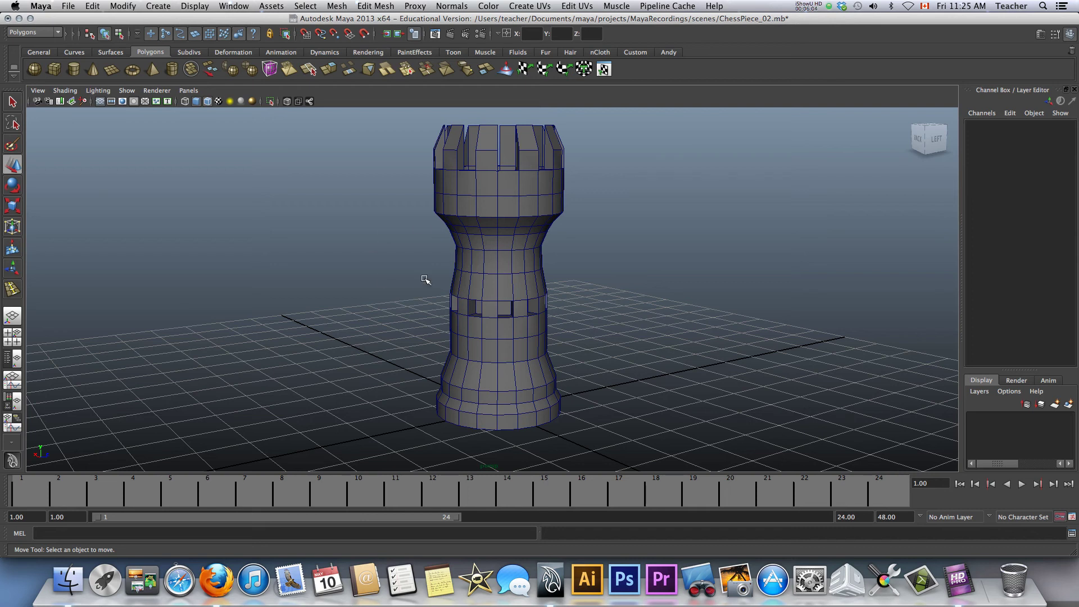
alt+drag(427, 292, 475, 323)
scroll(482, 267, up, 2)
scroll(483, 268, down, 2)
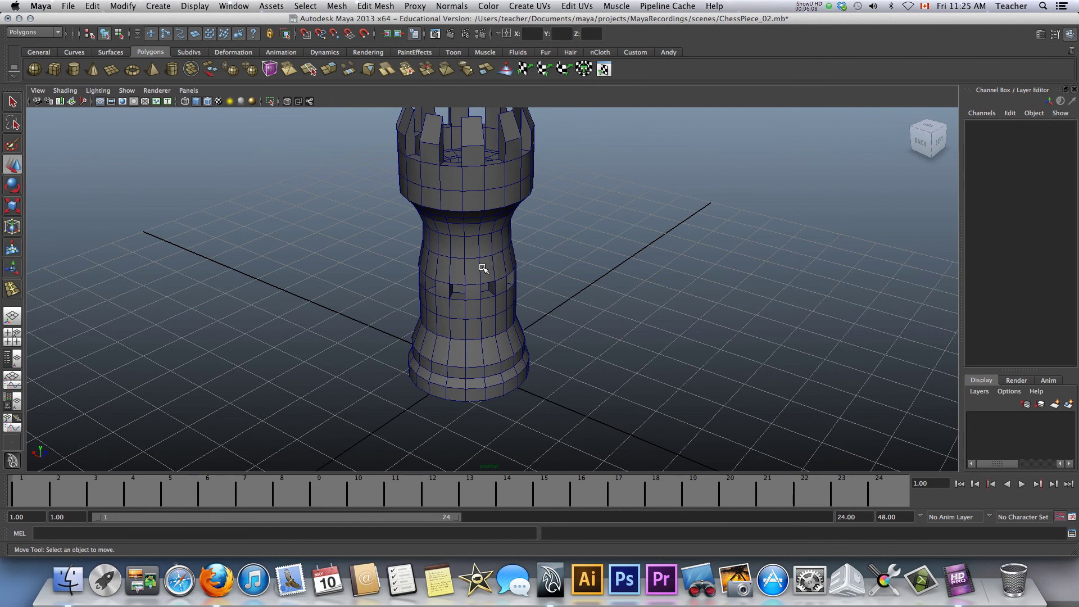
Save the rook scene as a new version named ChessPiece_03.mb in the MayaRecordings project's scenes folder
alt+drag(472, 234, 513, 260)
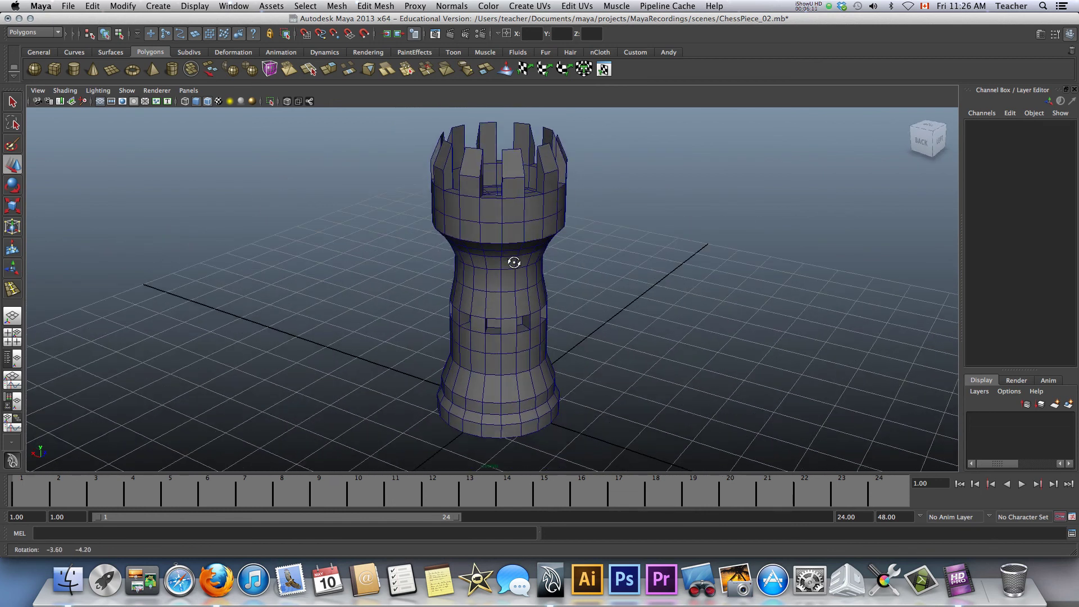
click(67, 7)
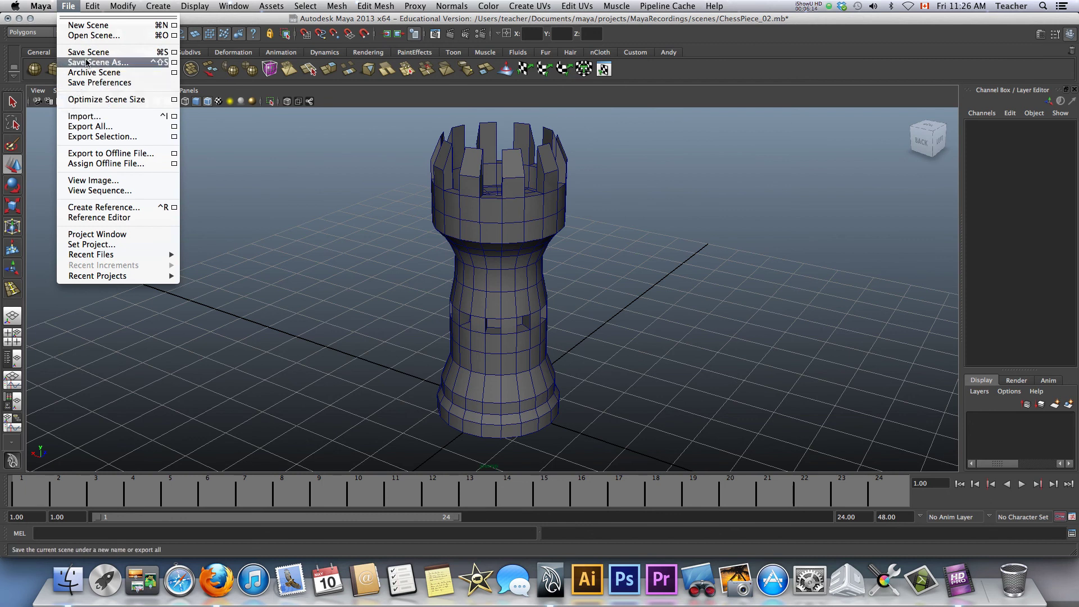
click(112, 63)
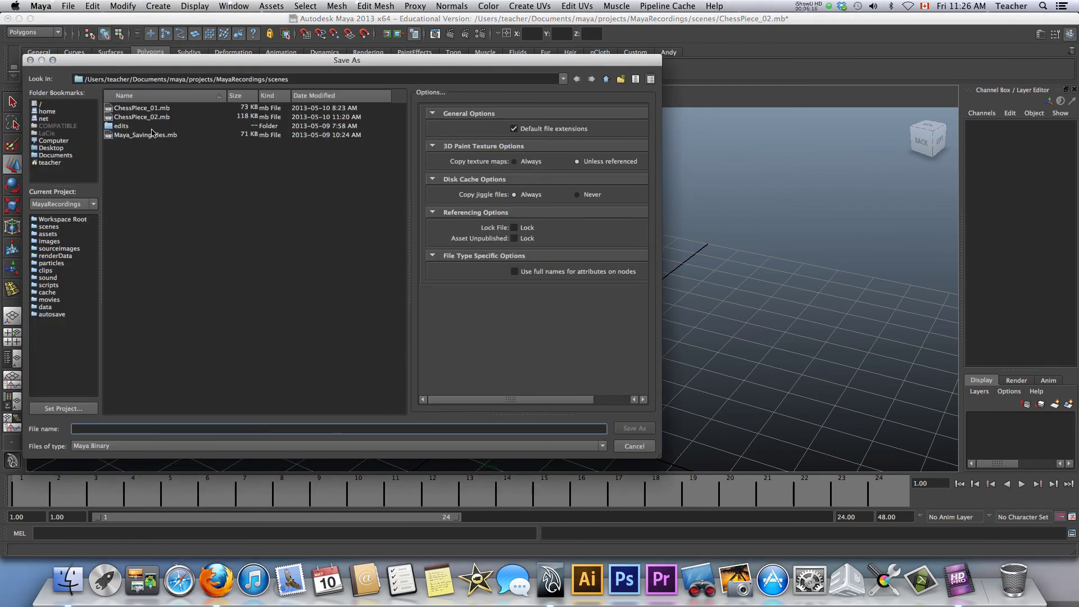
click(152, 118)
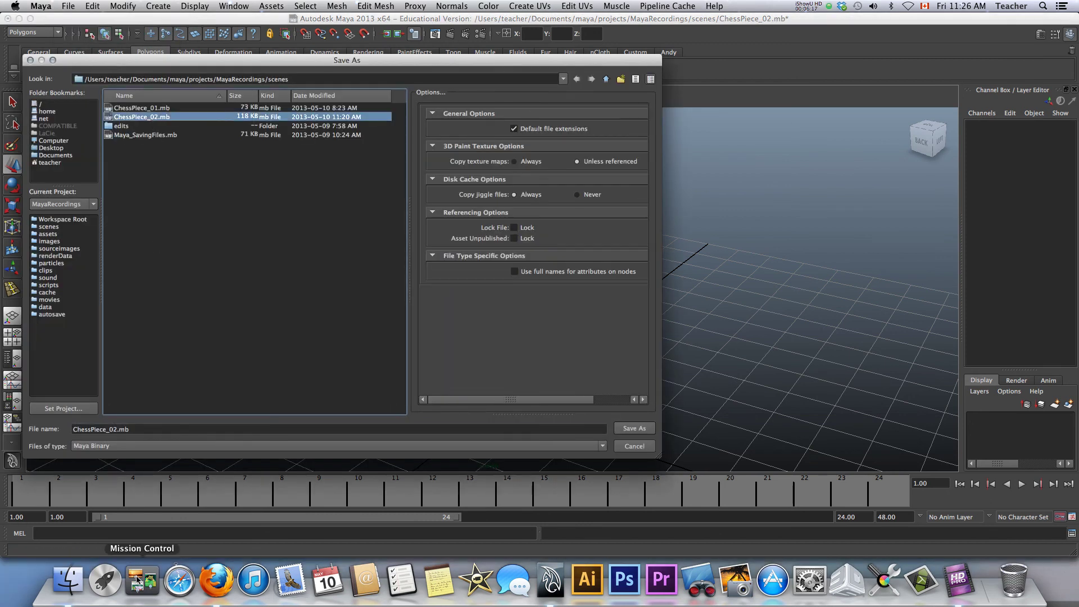
click(113, 428)
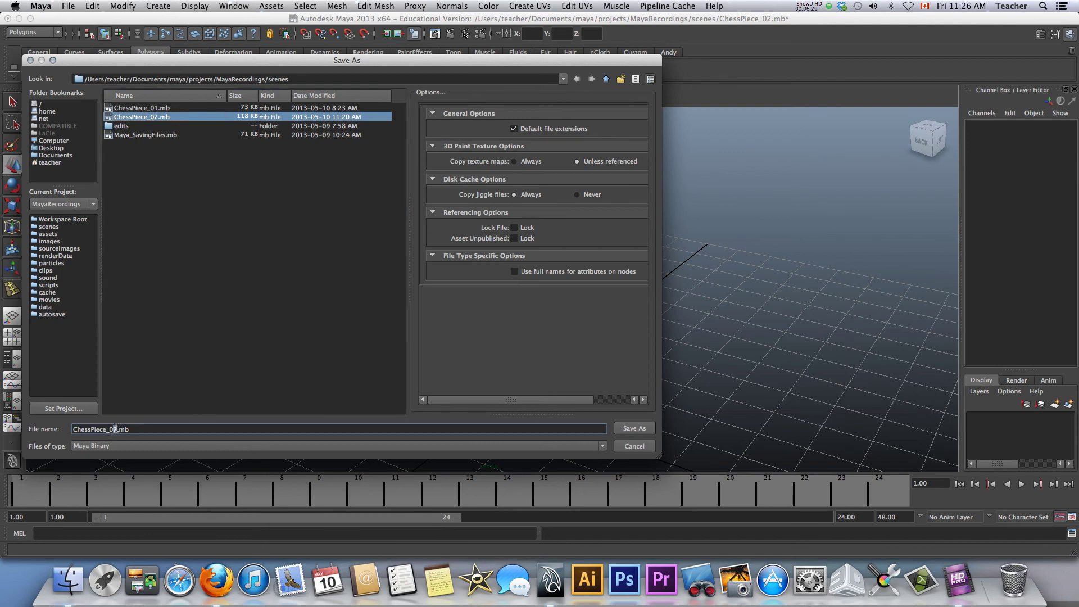
key(BackSpace)
text(3)
key(Return)
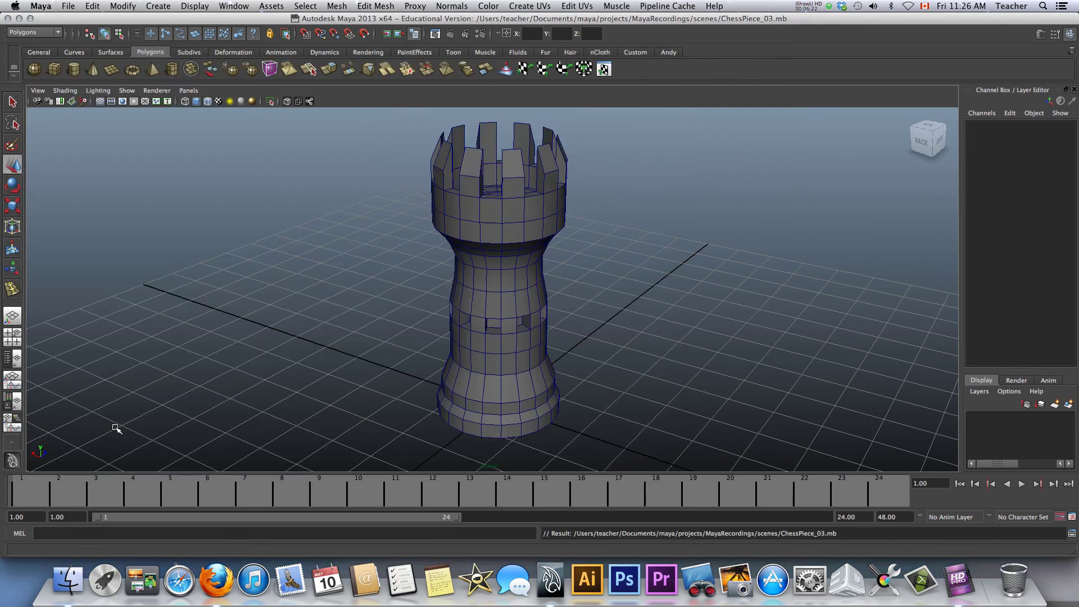
scroll(429, 364, up, 3)
scroll(429, 364, down, 5)
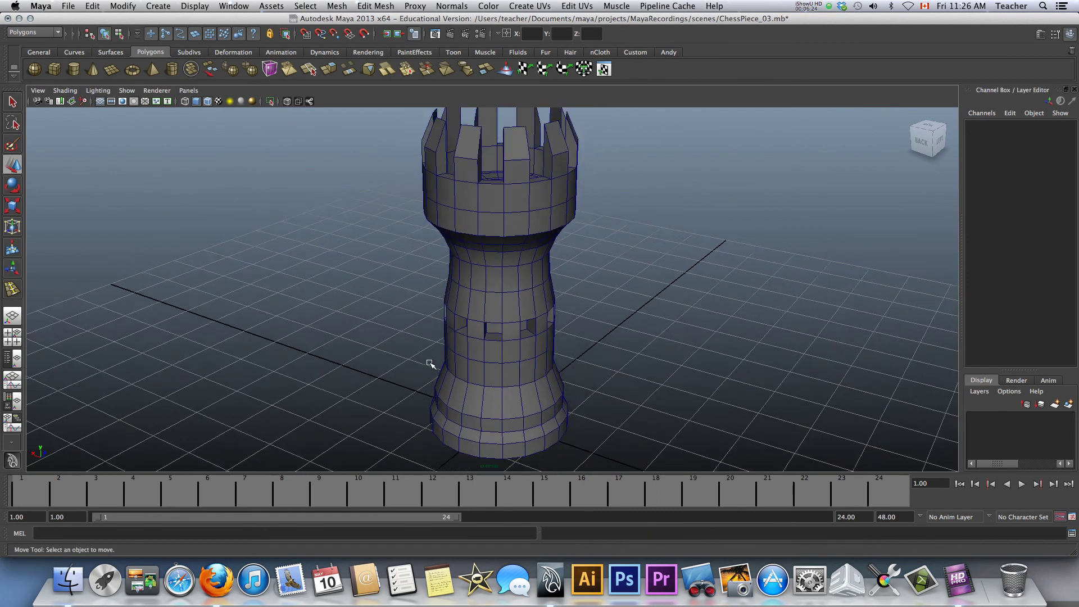
alt+drag(433, 365, 432, 392)
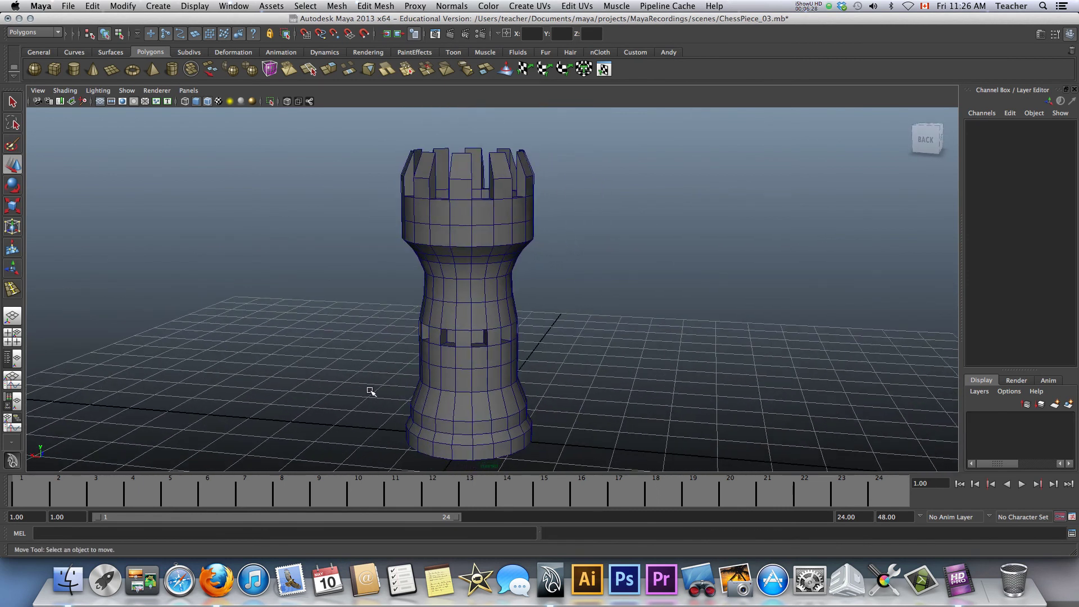
alt+drag(284, 386, 416, 313)
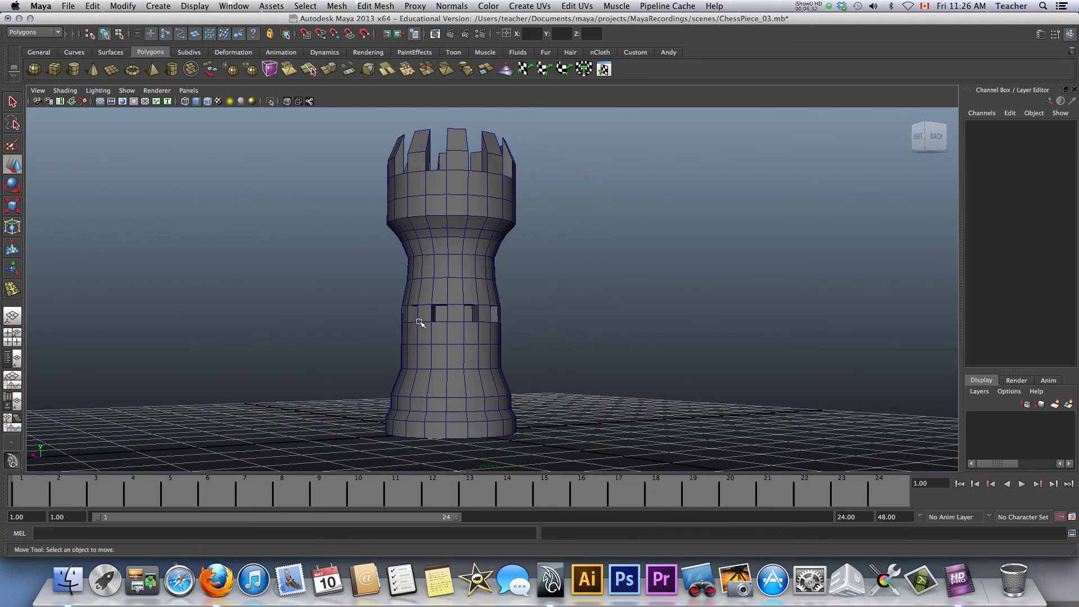